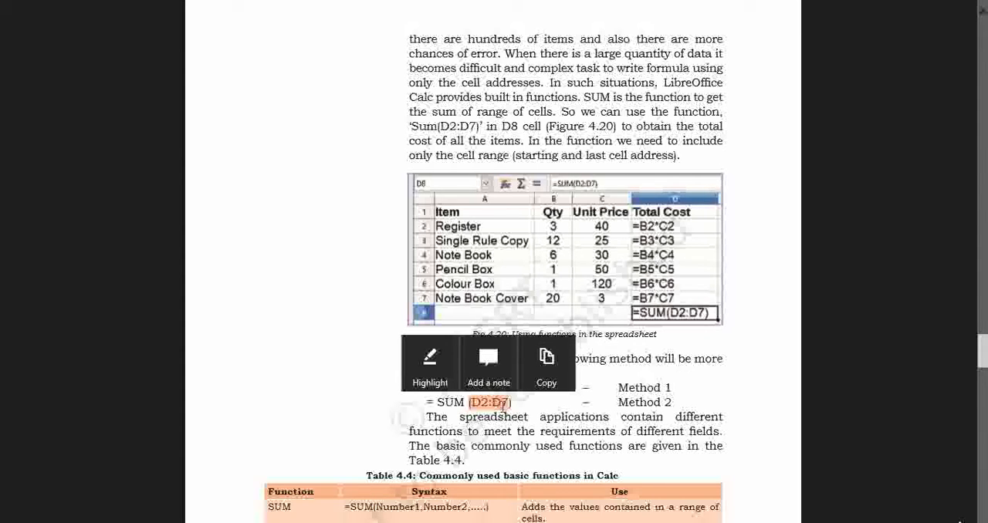
Review the textbook's table of basic Calc functions and the sample data figure that follows it
{"action": "left_click", "coordinate": [532, 407]}
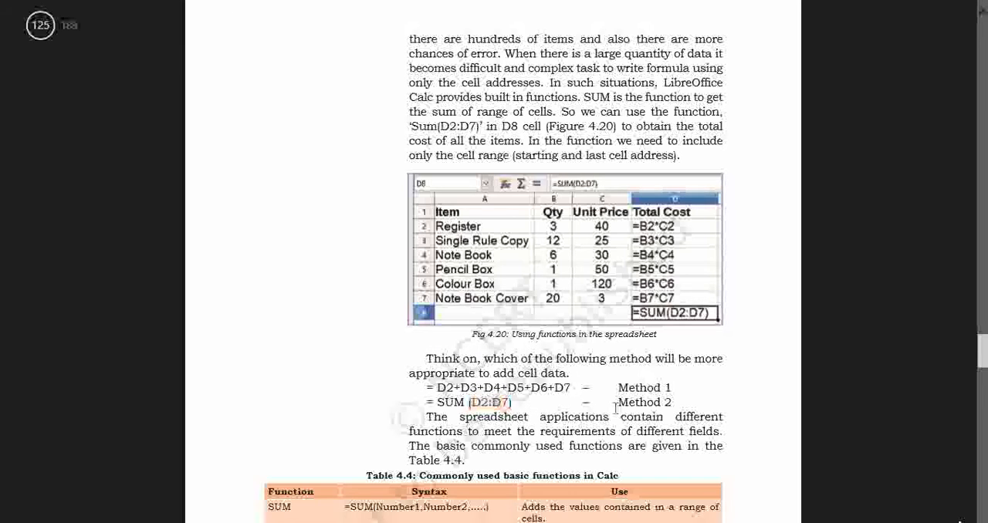
{"action": "scroll", "coordinate": [611, 407], "scroll_direction": "down", "scroll_amount": 2}
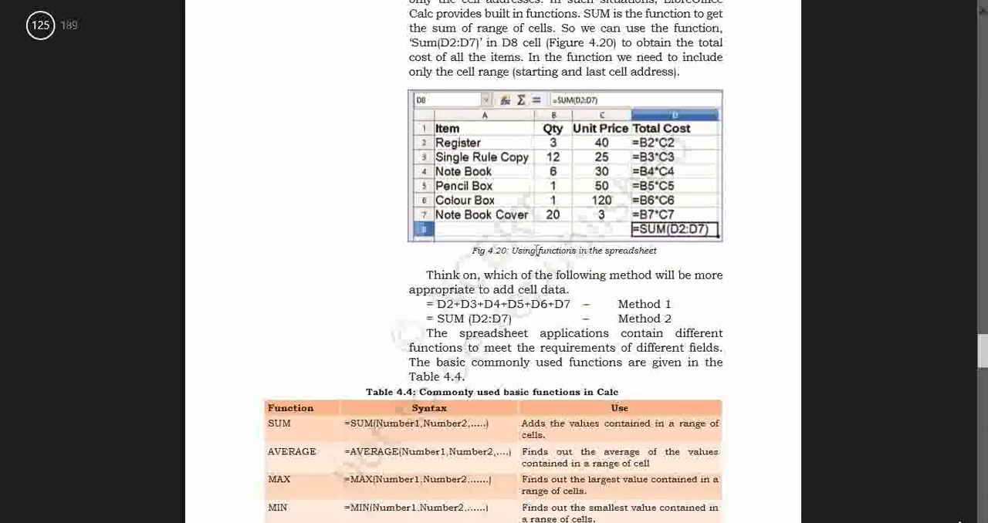
{"action": "scroll", "coordinate": [536, 250], "scroll_direction": "down", "scroll_amount": 4}
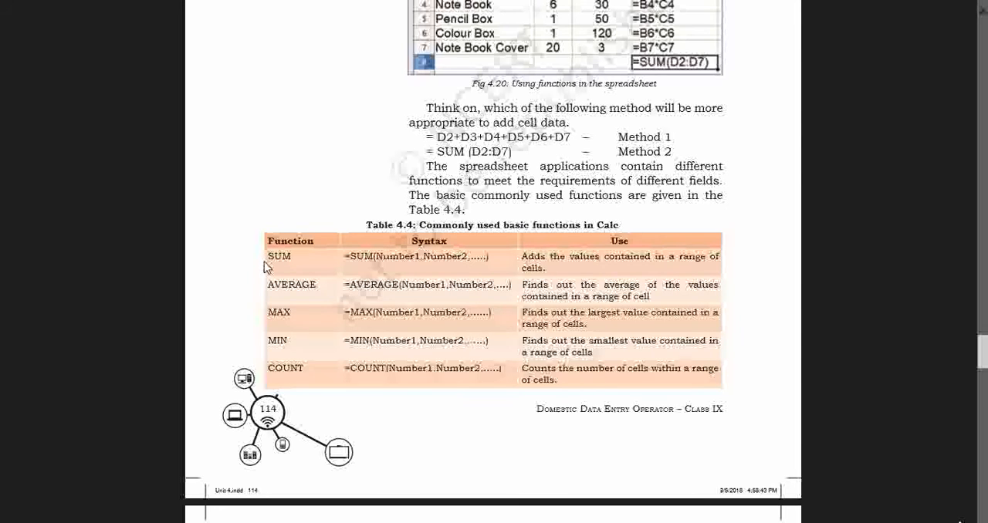
{"action": "left_click_drag", "start_coordinate": [300, 256], "coordinate": [316, 284]}
{"action": "left_click_drag", "start_coordinate": [269, 312], "coordinate": [290, 313]}
{"action": "left_click", "coordinate": [282, 347]}
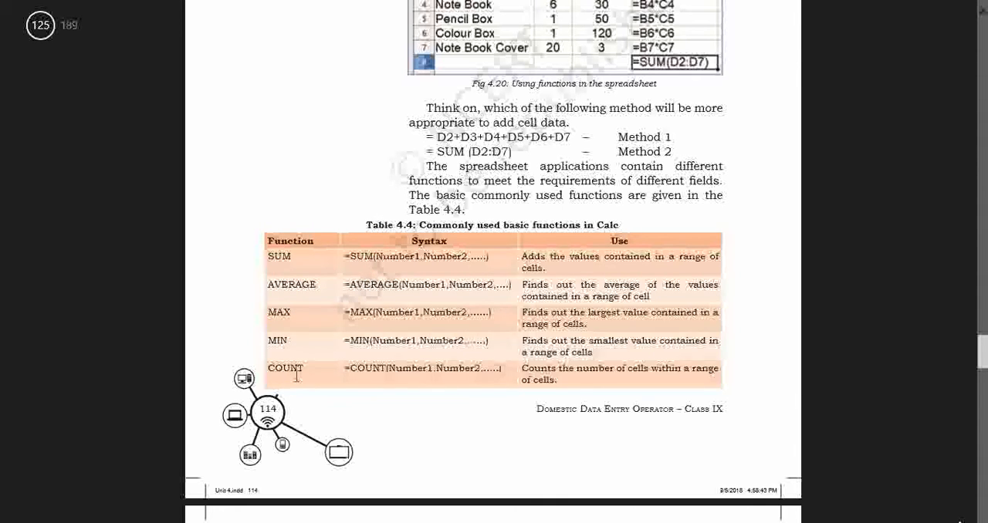
{"action": "scroll", "coordinate": [296, 376], "scroll_direction": "down", "scroll_amount": 6}
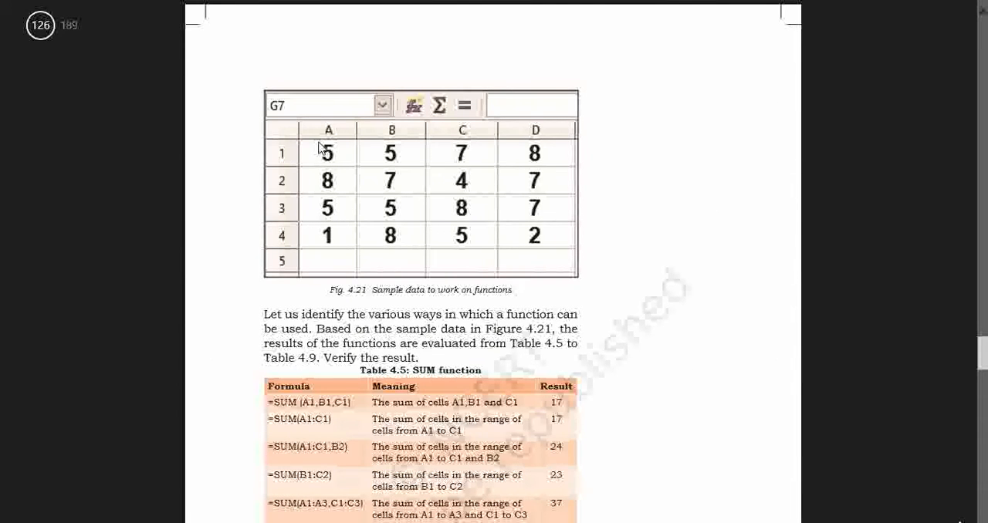
Switch to the blank LibreOffice Calc spreadsheet and enter 5, 5, 7 and 8 in cells B3 to E3
{"action": "mouse_move", "coordinate": [2, 1]}
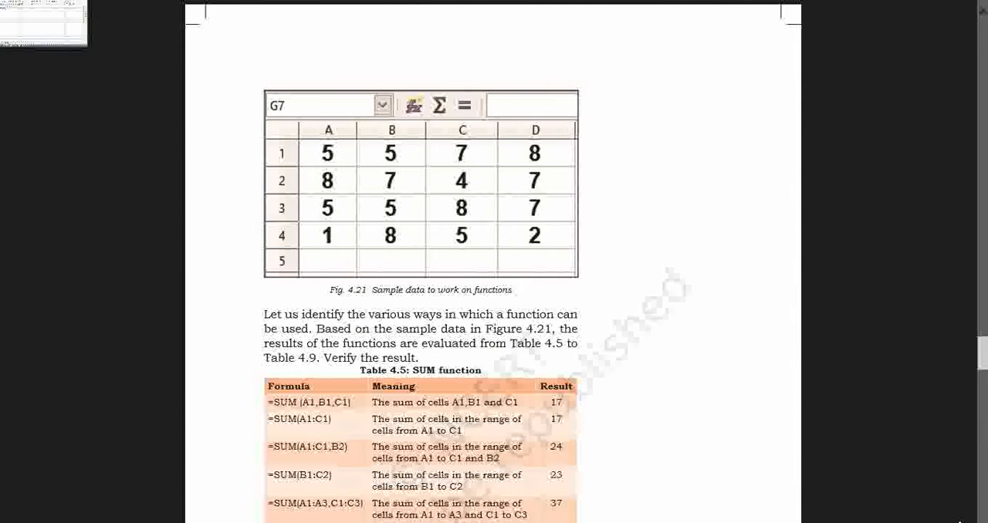
{"action": "left_click", "coordinate": [31, 29]}
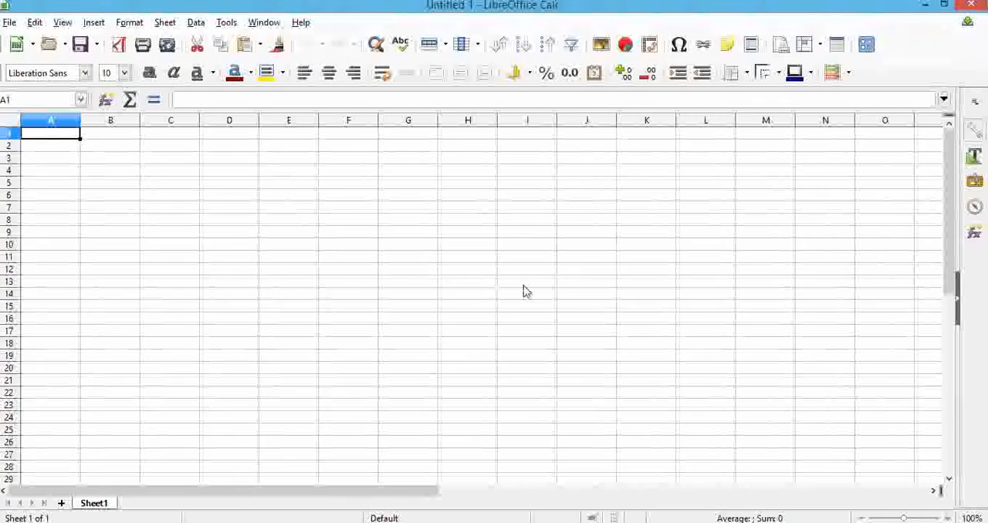
{"action": "left_click", "coordinate": [116, 159]}
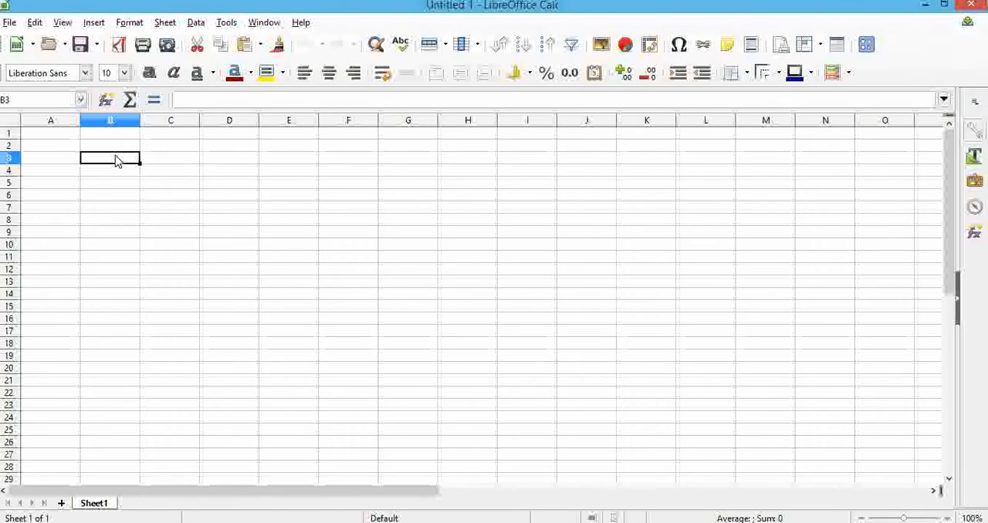
{"action": "type", "text": "5"}
{"action": "key", "text": "Tab"}
{"action": "type", "text": "5"}
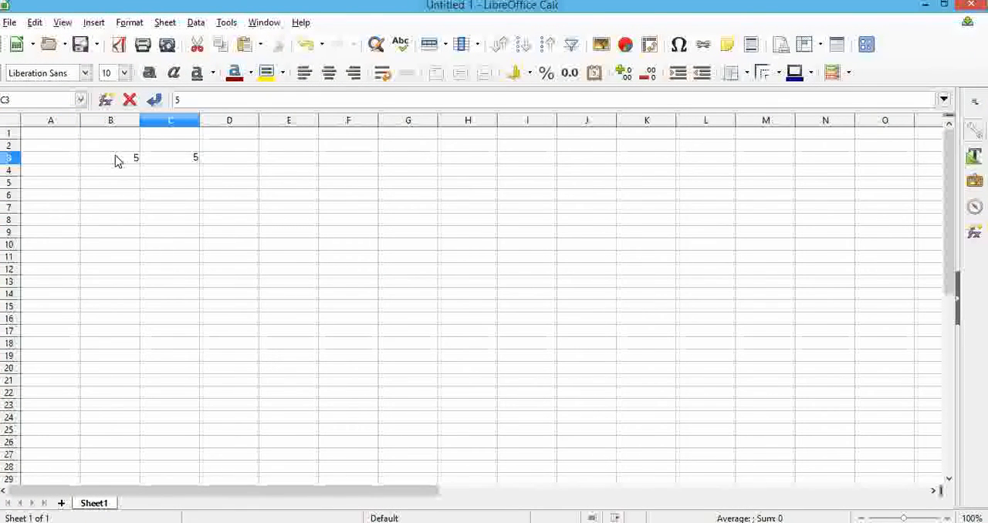
{"action": "key", "text": "Tab"}
{"action": "type", "text": "7"}
{"action": "key", "text": "Tab"}
{"action": "type", "text": "8"}
{"action": "key", "text": "Tab"}
Enter 6, 5, 4 and 9 in cells B4 to E4, below the first row of numbers
{"action": "key", "text": "Down"}
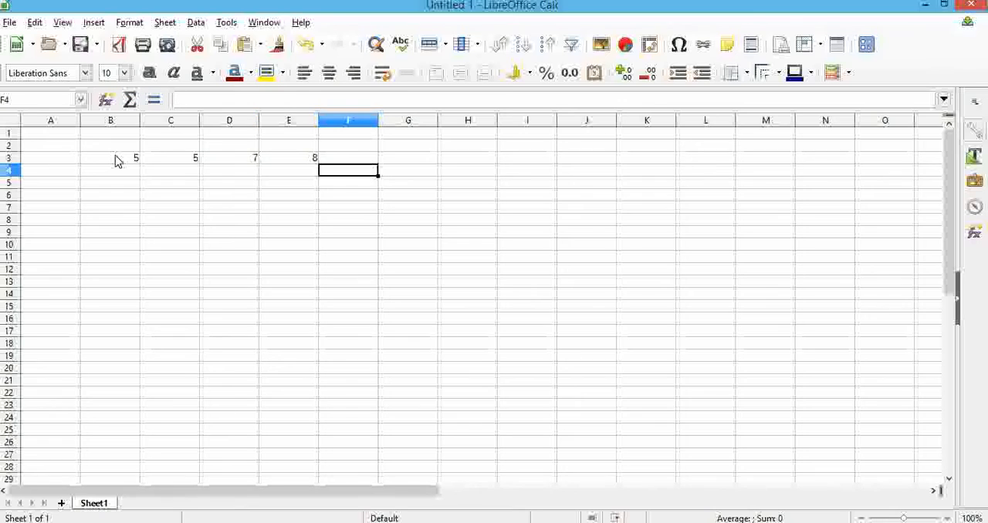
{"action": "key", "text": "Left"}
{"action": "key", "text": "Left"}
{"action": "key", "text": "Left"}
{"action": "key", "text": "Left"}
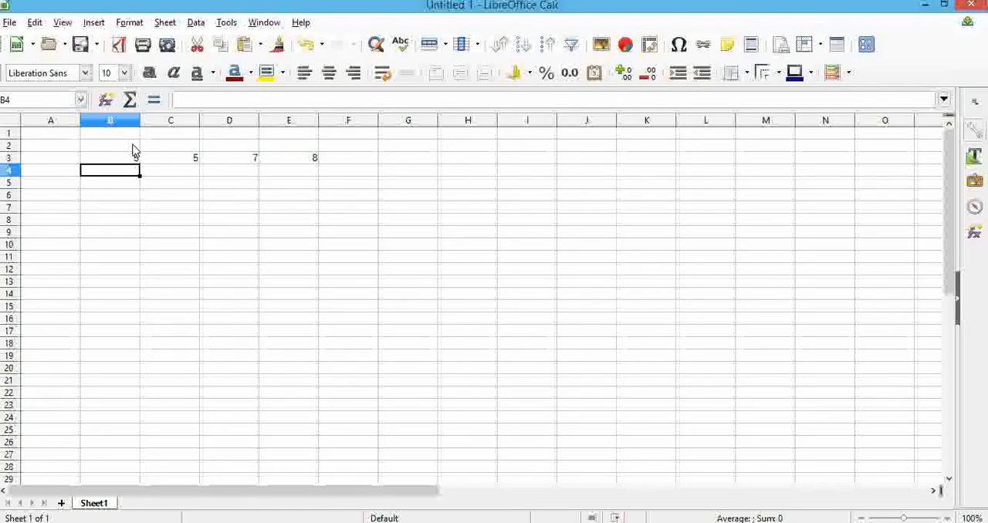
{"action": "type", "text": "6"}
{"action": "key", "text": "Tab"}
{"action": "type", "text": "5"}
{"action": "key", "text": "Tab"}
{"action": "type", "text": "4"}
{"action": "key", "text": "Tab"}
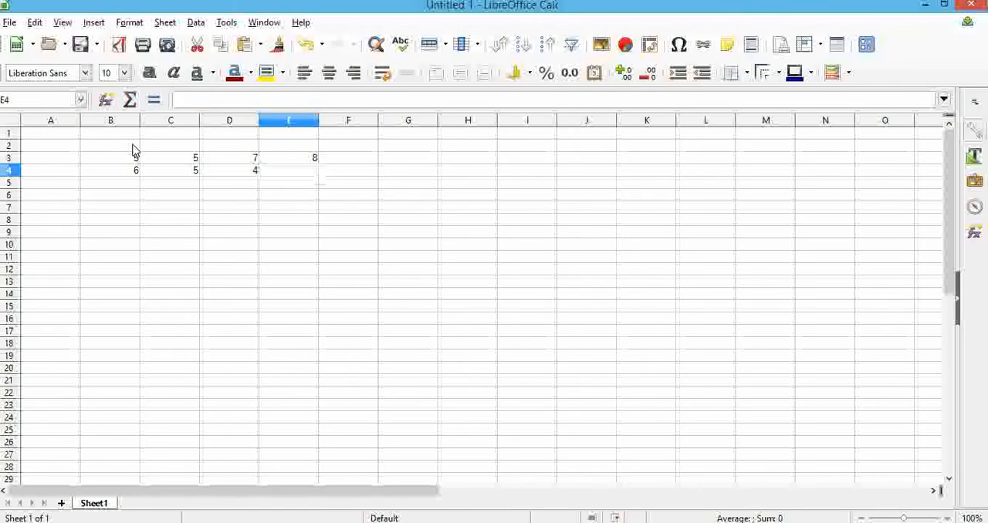
{"action": "type", "text": "9"}
{"action": "key", "text": "Tab"}
Enter 2, 6, 8 and 9 in cells B5 to E5 as the third row of numbers
{"action": "key", "text": "Down"}
{"action": "key", "text": "Left"}
{"action": "key", "text": "Left"}
{"action": "key", "text": "Left"}
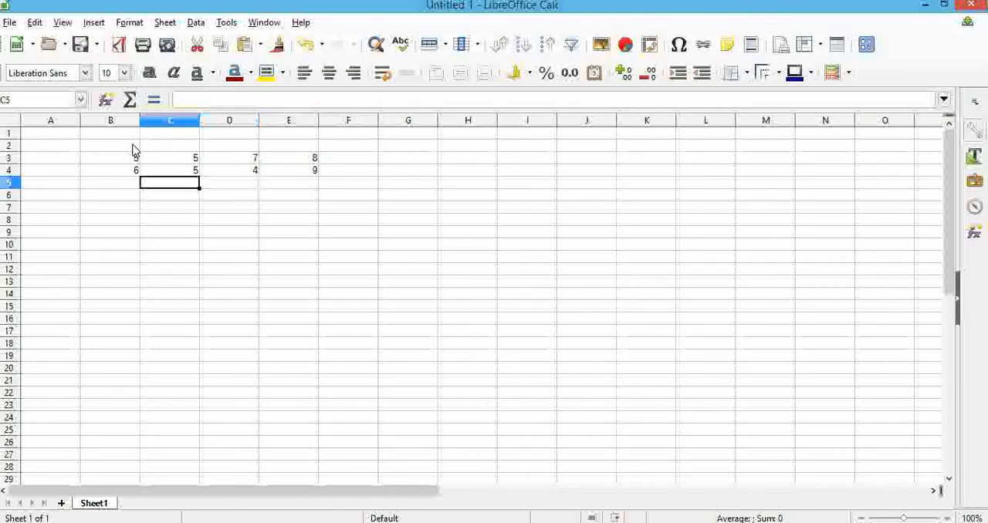
{"action": "key", "text": "Left"}
{"action": "type", "text": "2"}
{"action": "key", "text": "Tab"}
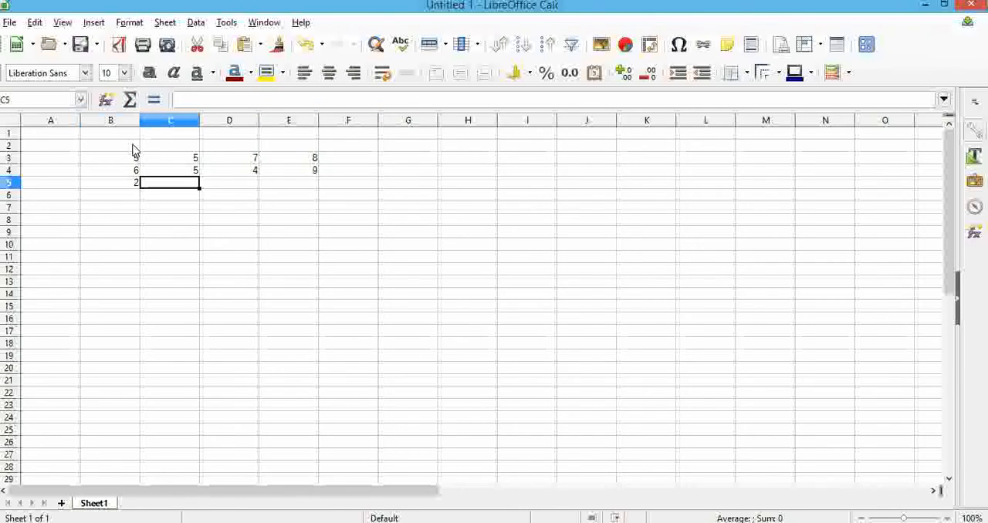
{"action": "type", "text": "6"}
{"action": "key", "text": "Tab"}
{"action": "type", "text": "8"}
{"action": "key", "text": "Tab"}
{"action": "type", "text": "9"}
{"action": "key", "text": "Tab"}
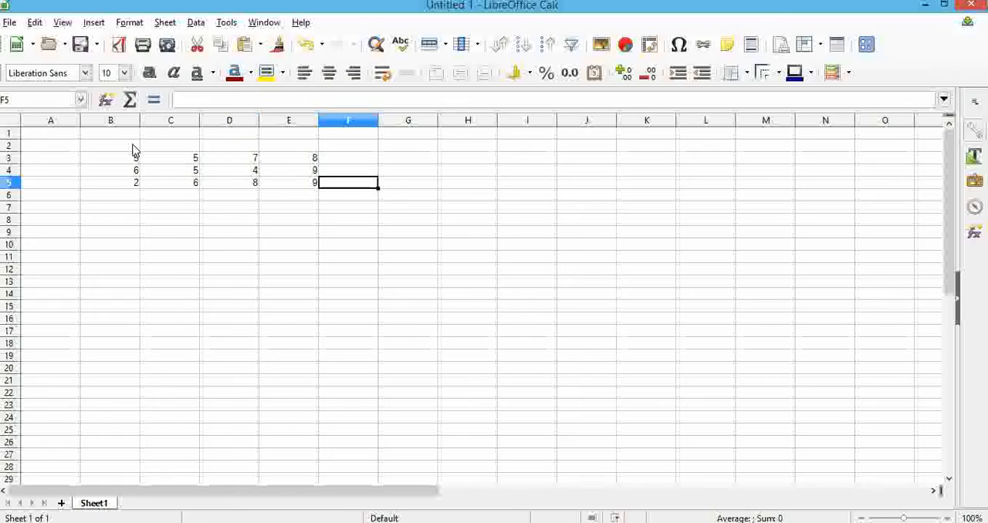
Enter 6, 9, 8 and 5 in cells B6 to E6 as the fourth row of numbers
{"action": "key", "text": "Down"}
{"action": "key", "text": "Left"}
{"action": "key", "text": "Left"}
{"action": "key", "text": "Left"}
{"action": "key", "text": "Left"}
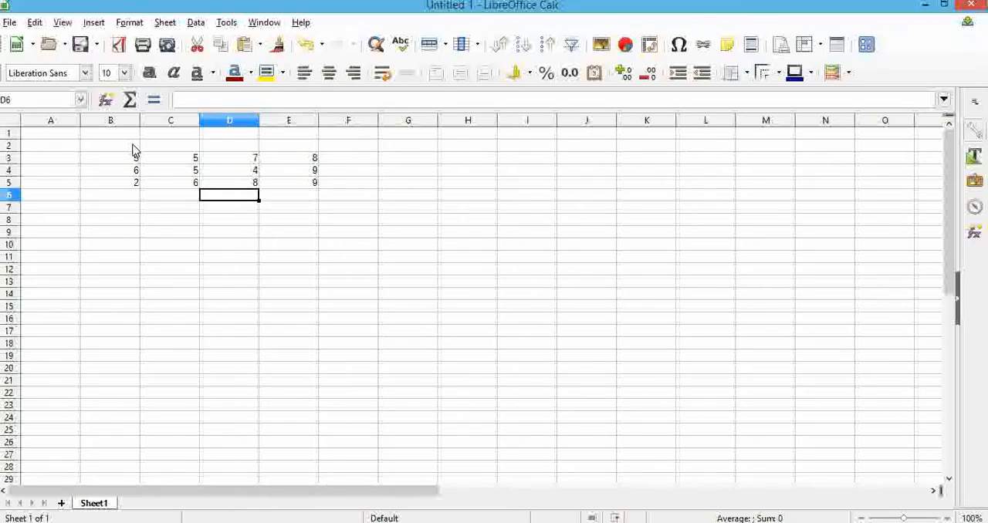
{"action": "type", "text": "6"}
{"action": "key", "text": "Tab"}
{"action": "type", "text": "9"}
{"action": "key", "text": "Tab"}
{"action": "type", "text": "8"}
{"action": "key", "text": "Tab"}
{"action": "type", "text": "5"}
{"action": "key", "text": "Tab"}
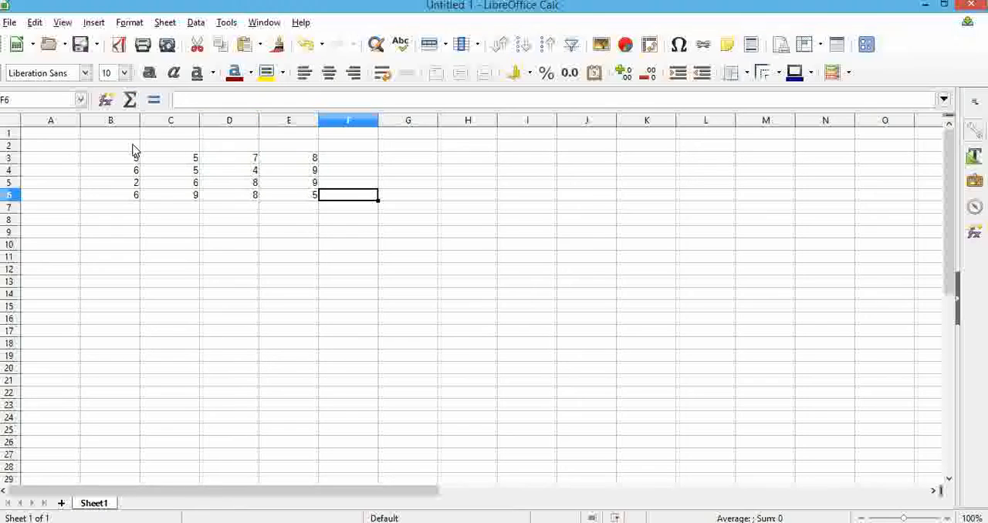
Make the numbers in B3:E6 bold and centre them horizontally
{"action": "left_click", "coordinate": [131, 147]}
{"action": "left_click", "coordinate": [137, 161]}
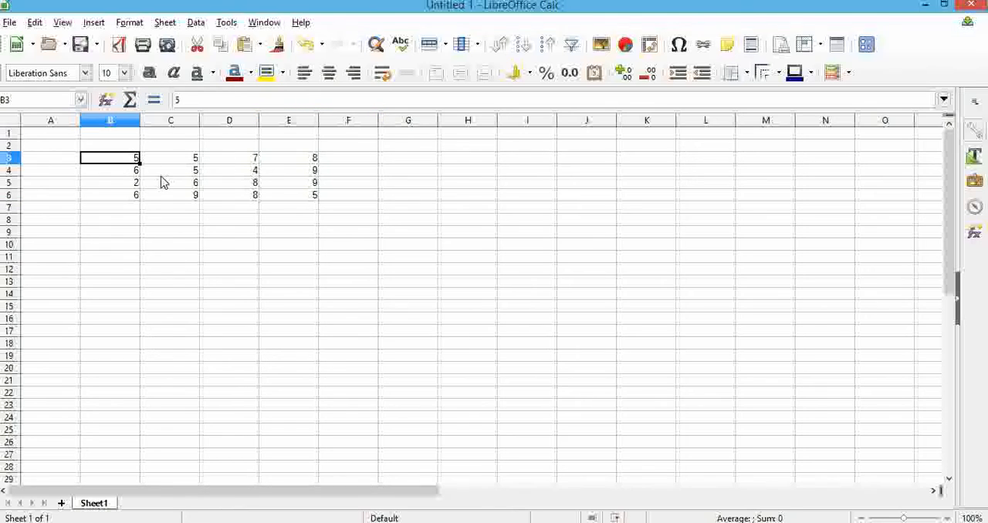
{"action": "left_click", "coordinate": [311, 198], "text": "shift"}
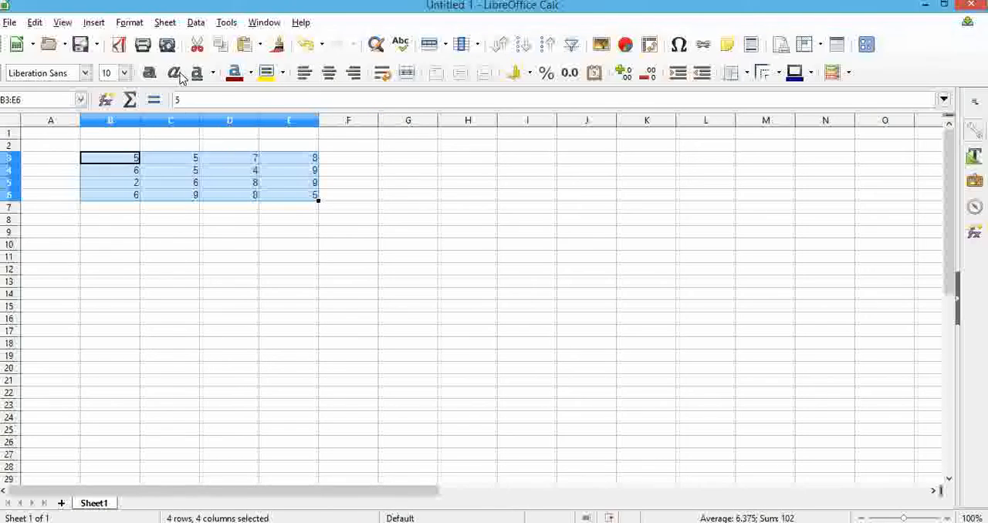
{"action": "left_click", "coordinate": [151, 77]}
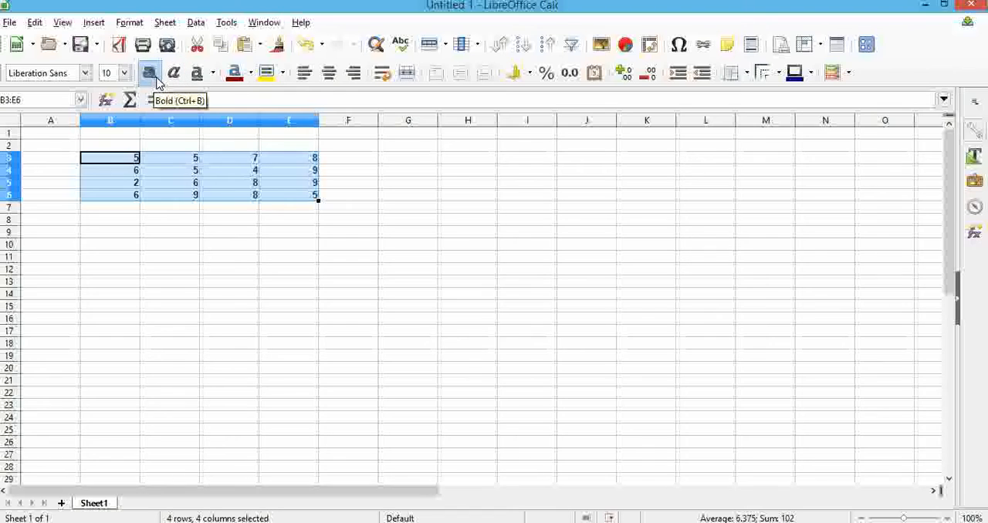
{"action": "left_click", "coordinate": [328, 77]}
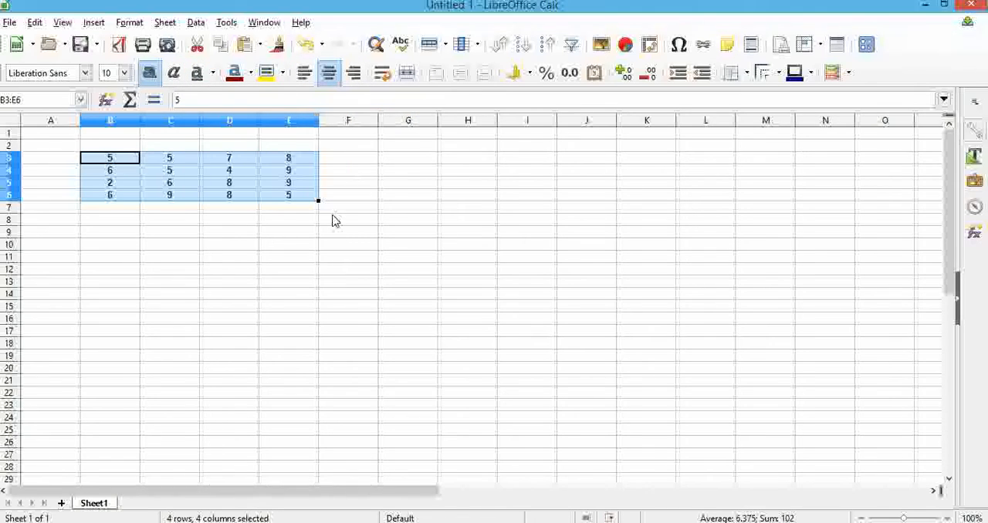
{"action": "left_click", "coordinate": [286, 215]}
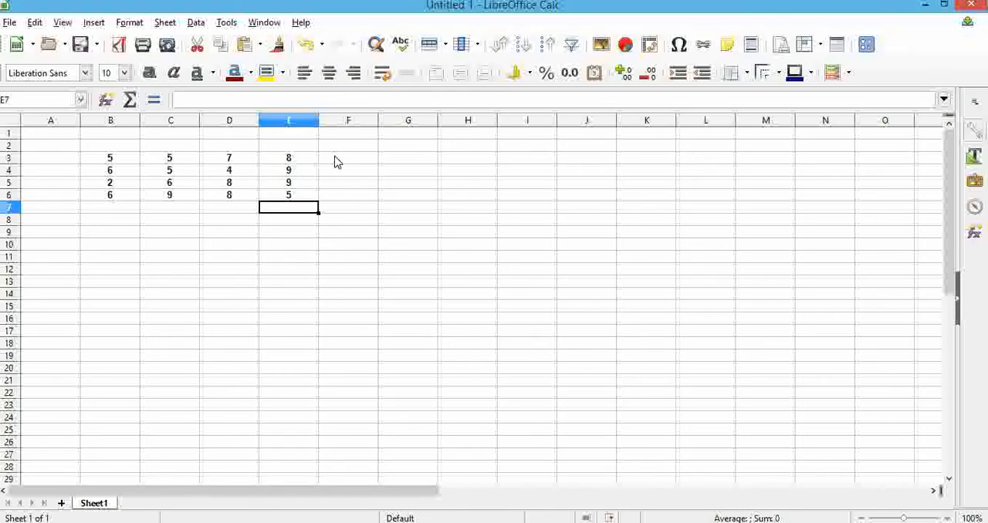
Add up the individual cells B3, C3 and D3 in F3 with the formula =SUM(B3,C3,D3), and check the entered formula
{"action": "left_click", "coordinate": [375, 162]}
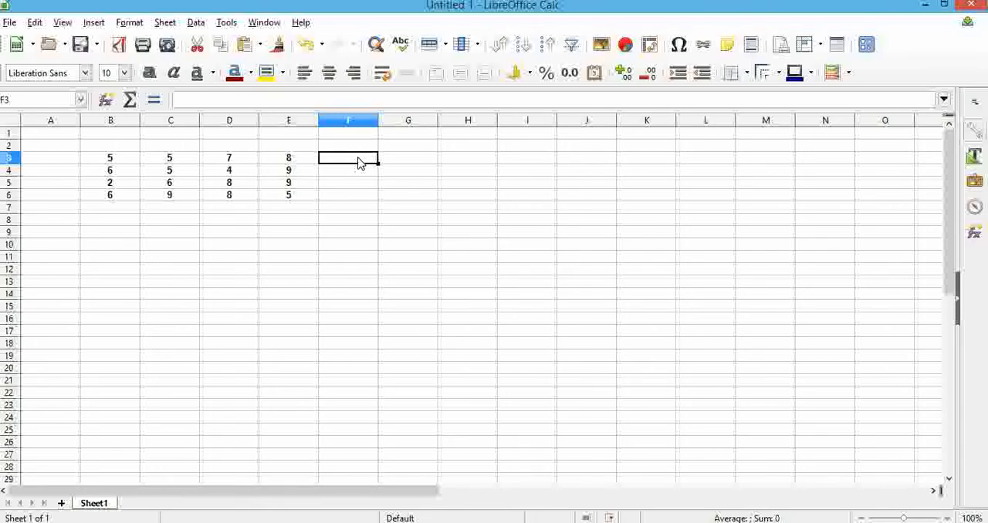
{"action": "type", "text": "=su"}
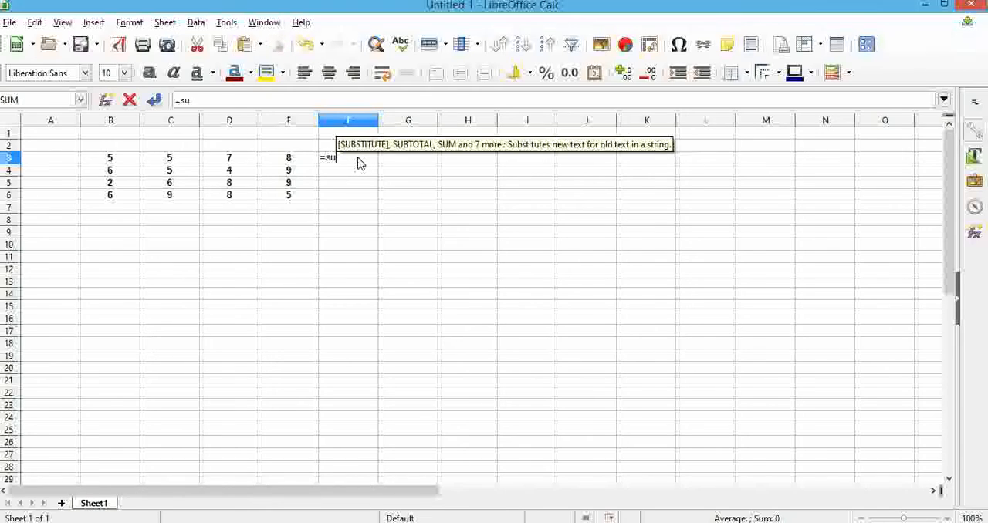
{"action": "type", "text": "m("}
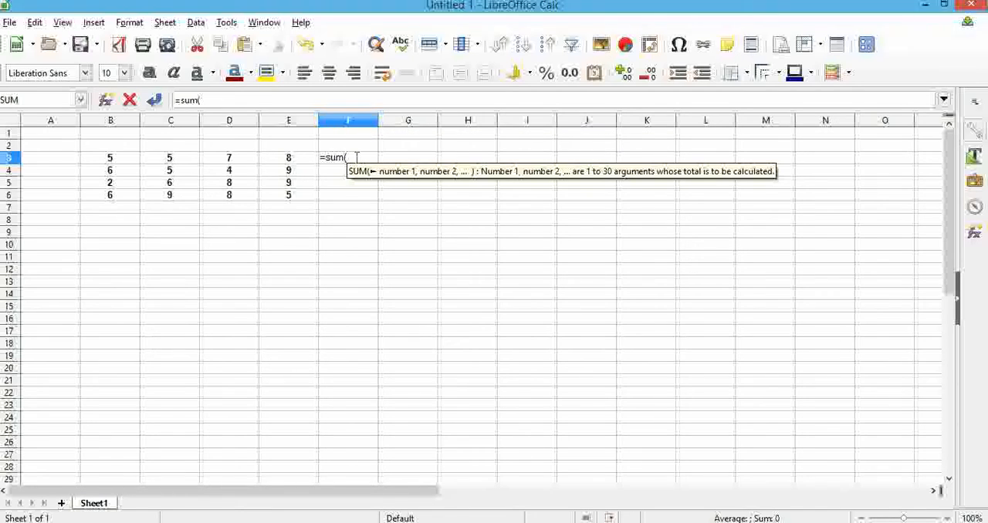
{"action": "left_click", "coordinate": [119, 160]}
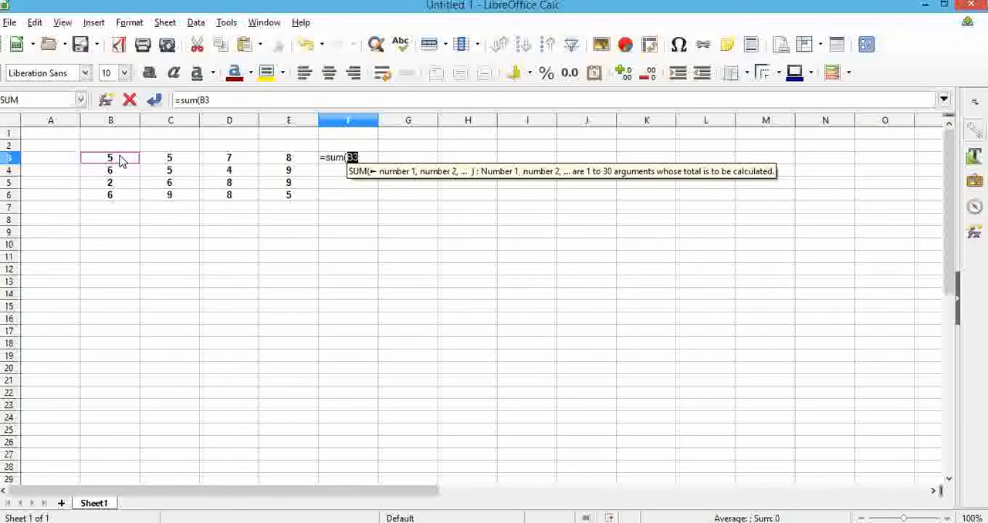
{"action": "type", "text": ","}
{"action": "left_click", "coordinate": [169, 161]}
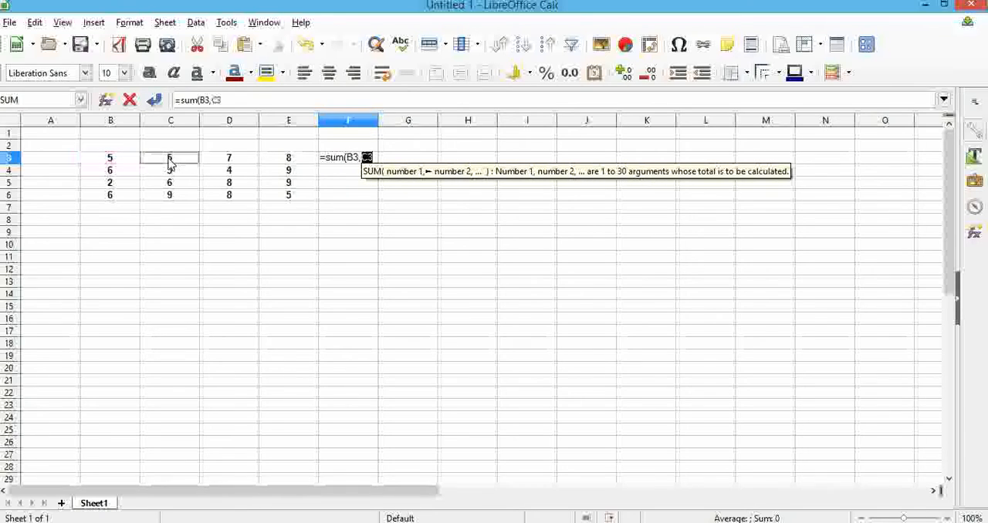
{"action": "type", "text": ","}
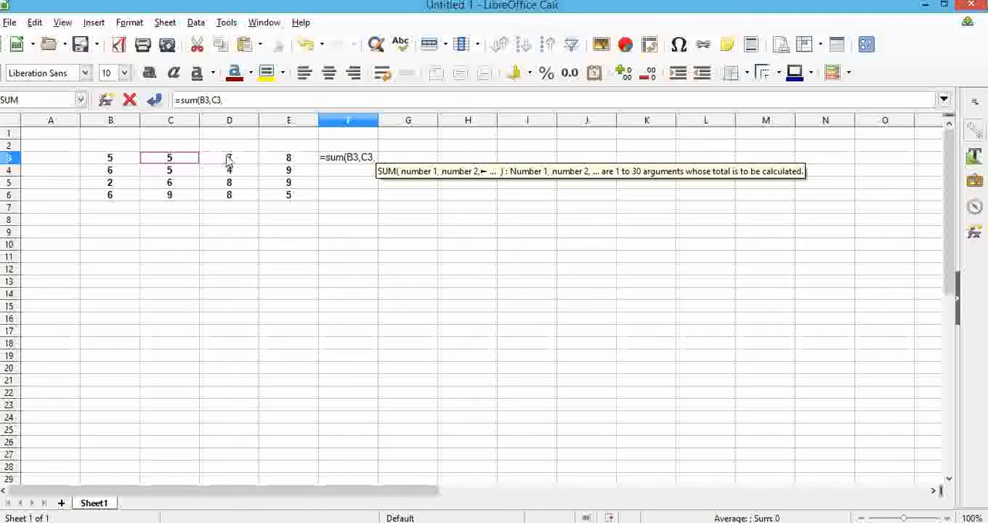
{"action": "left_click", "coordinate": [229, 162]}
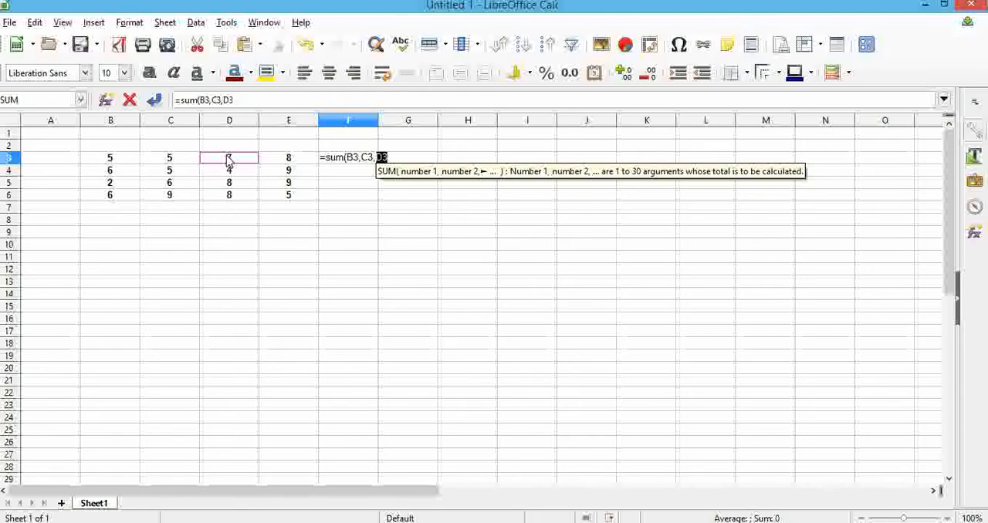
{"action": "type", "text": ")"}
{"action": "key", "text": "Return"}
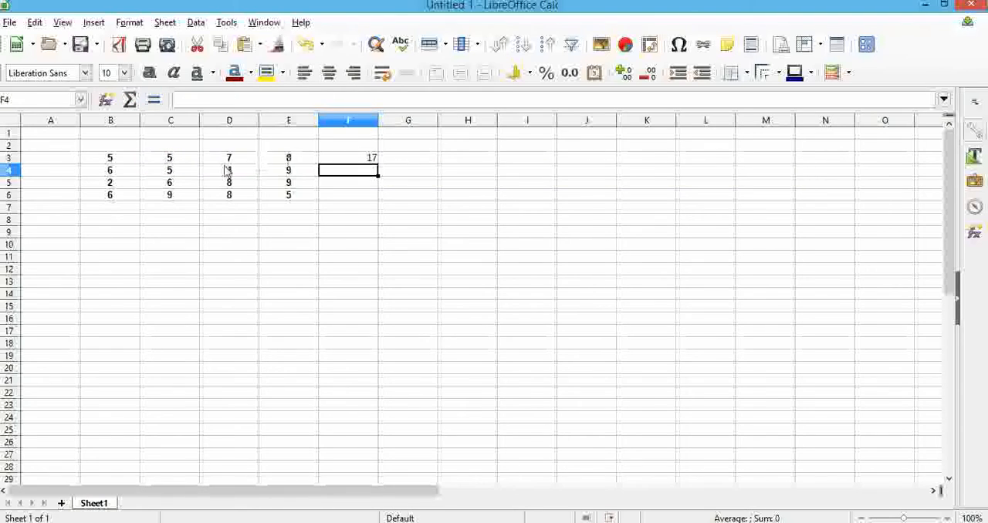
{"action": "left_click", "coordinate": [328, 158]}
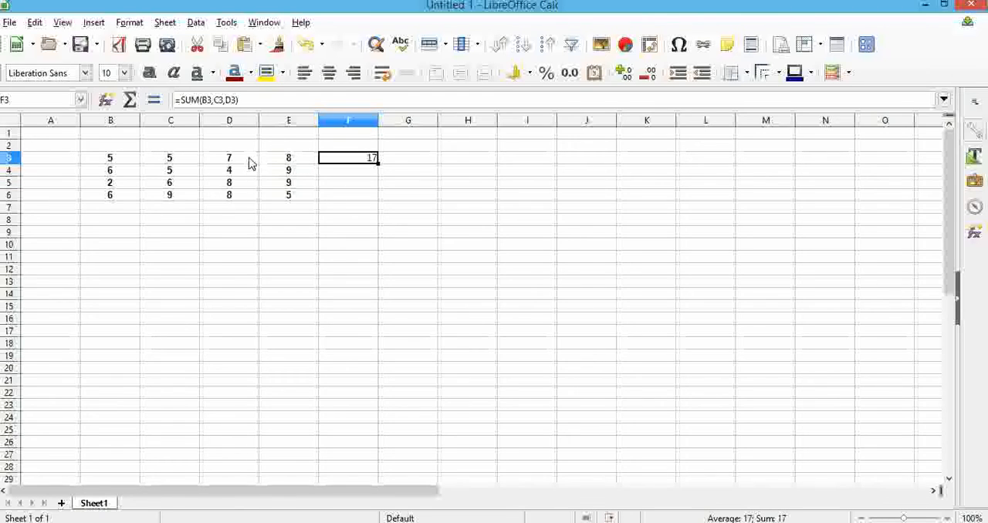
Add up the non-adjacent cells B3, C3 and E3 in G3 with =SUM(B3,C3,E3), and compare its formula with F3
{"action": "left_click", "coordinate": [397, 160]}
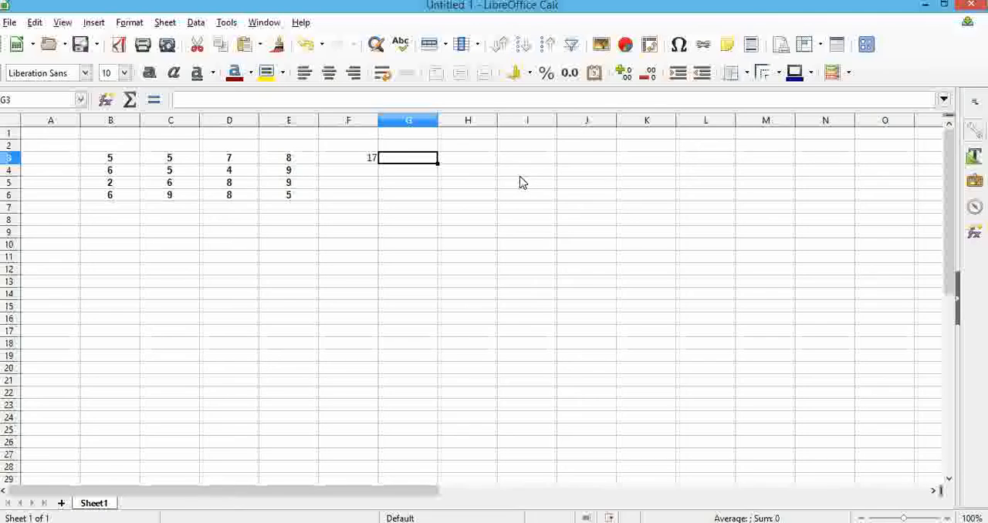
{"action": "type", "text": "="}
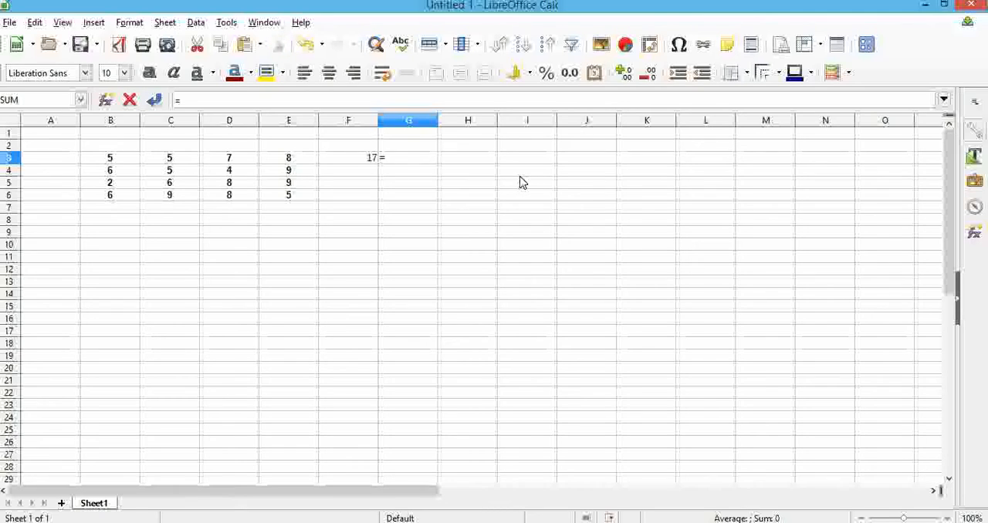
{"action": "type", "text": "sum"}
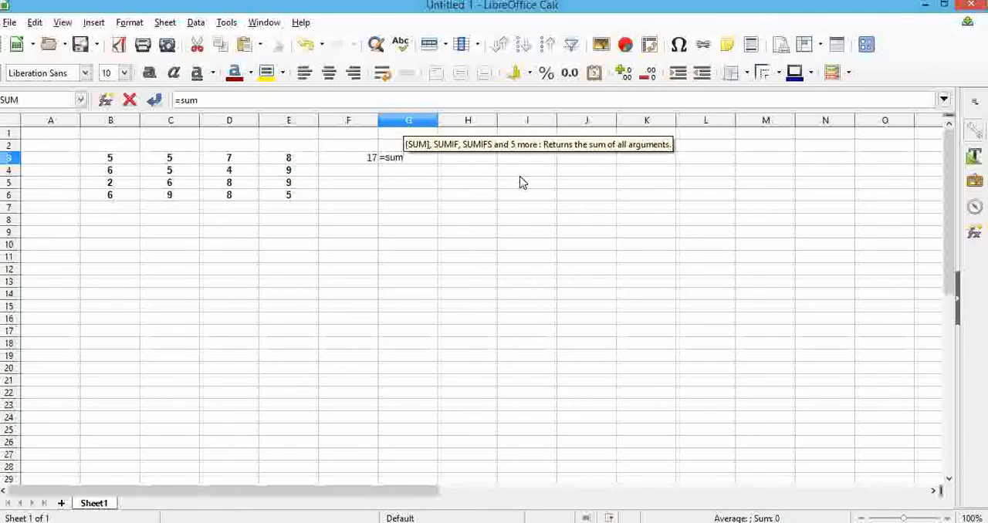
{"action": "type", "text": "("}
{"action": "left_click", "coordinate": [112, 159]}
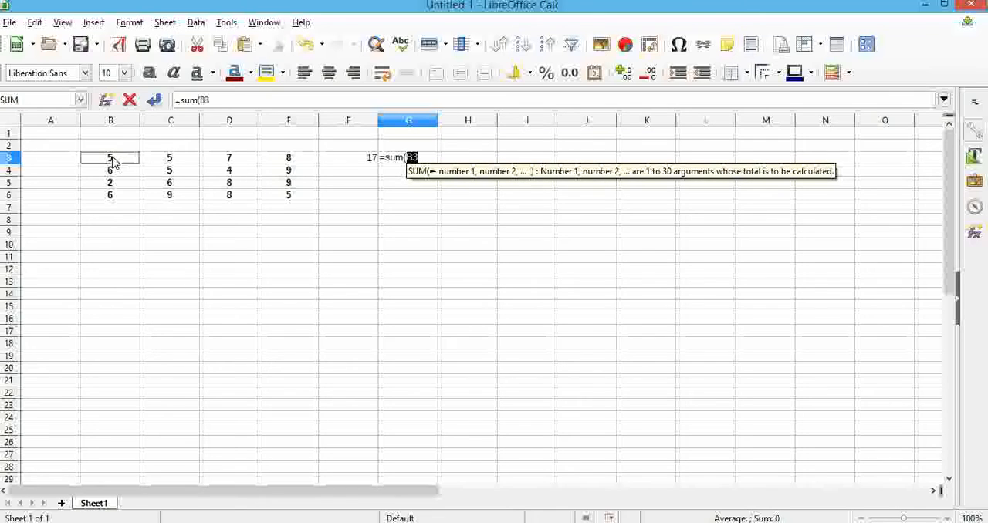
{"action": "type", "text": ","}
{"action": "left_click", "coordinate": [170, 161]}
{"action": "type", "text": ","}
{"action": "left_click", "coordinate": [274, 160]}
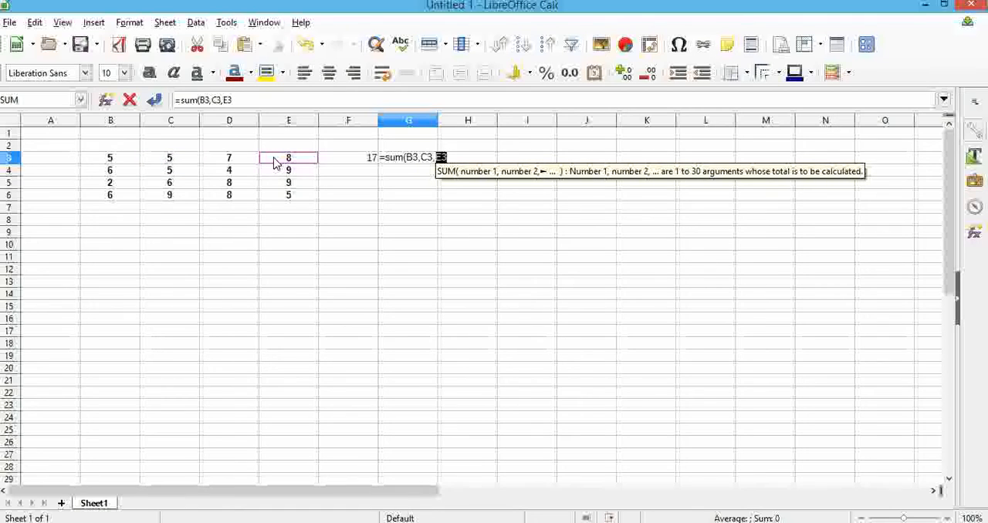
{"action": "type", "text": ")"}
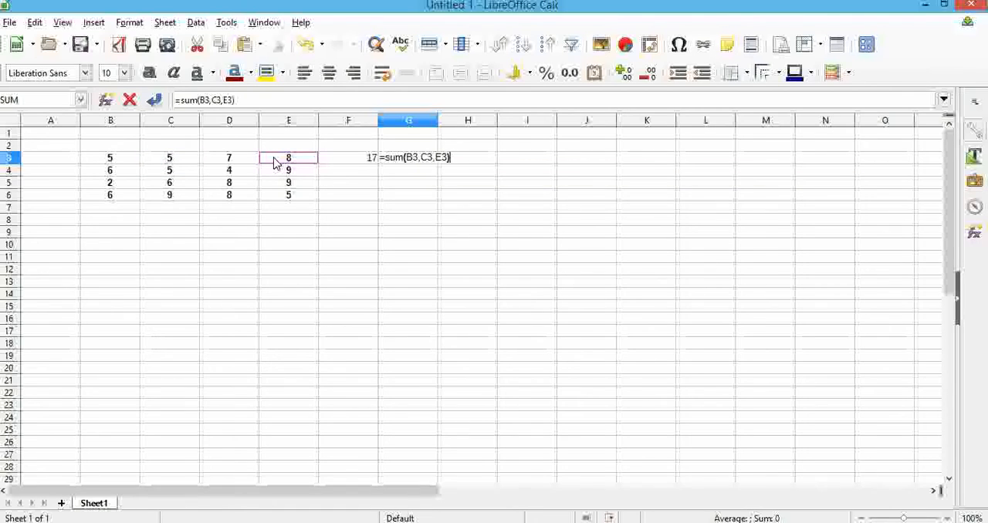
{"action": "key", "text": "Return"}
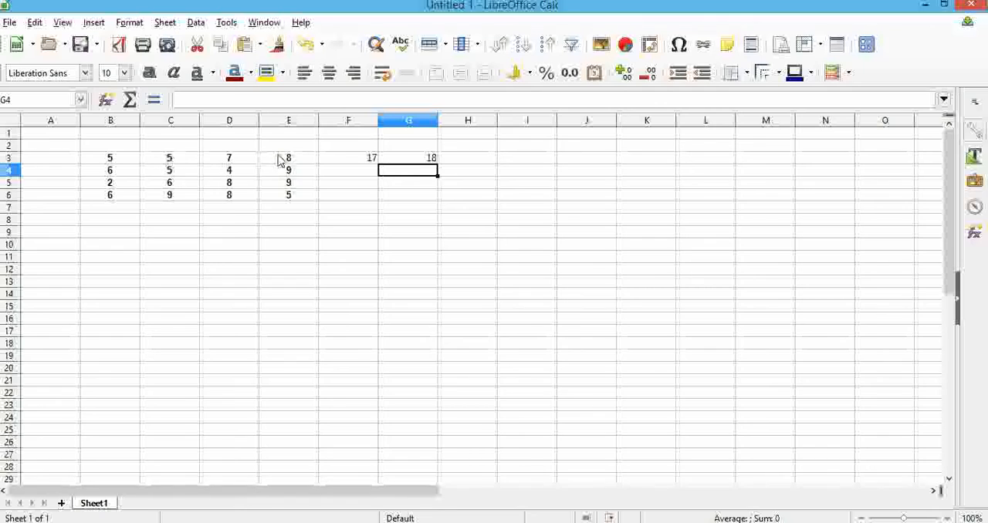
{"action": "left_click", "coordinate": [432, 159]}
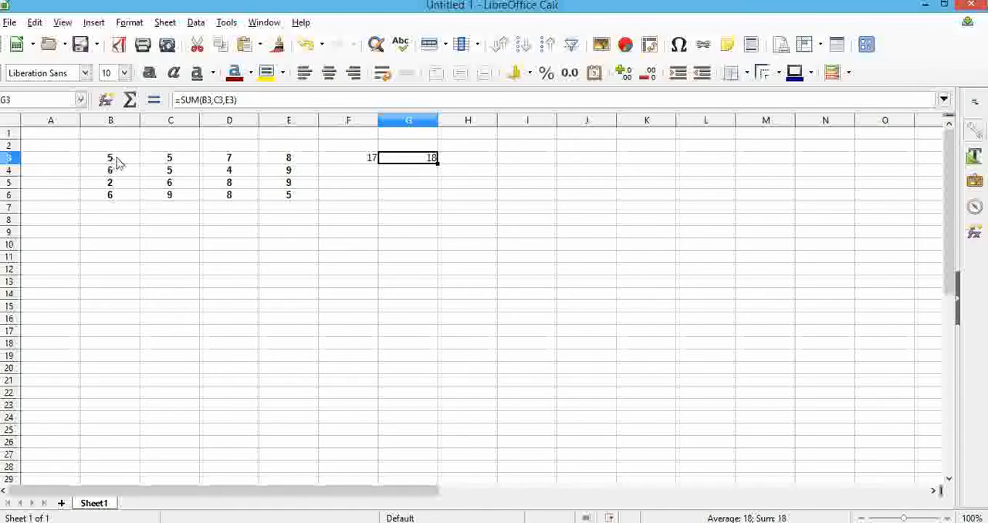
{"action": "left_click", "coordinate": [327, 158]}
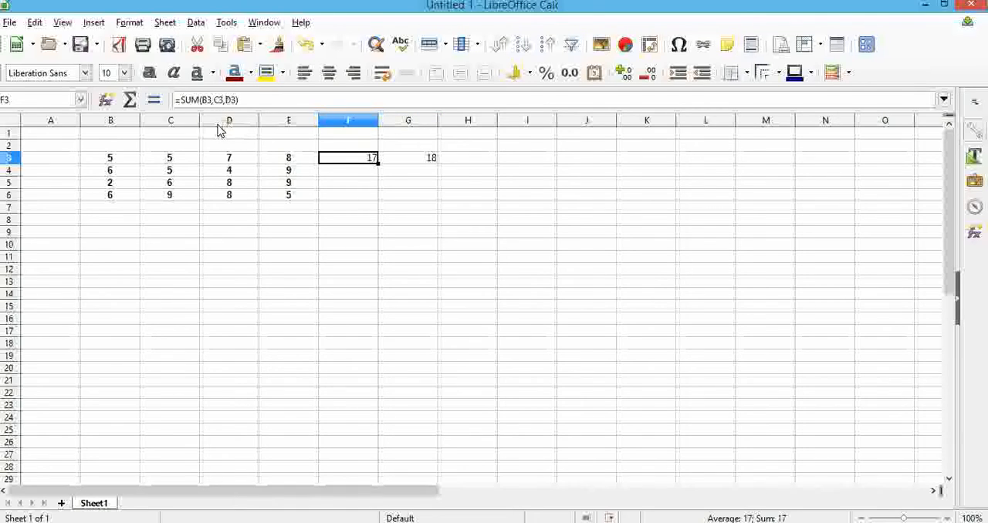
Add up the range B3 to D3 in H3 with =SUM(B3:D3), and compare its formula with the one in F3
{"action": "left_click", "coordinate": [474, 161]}
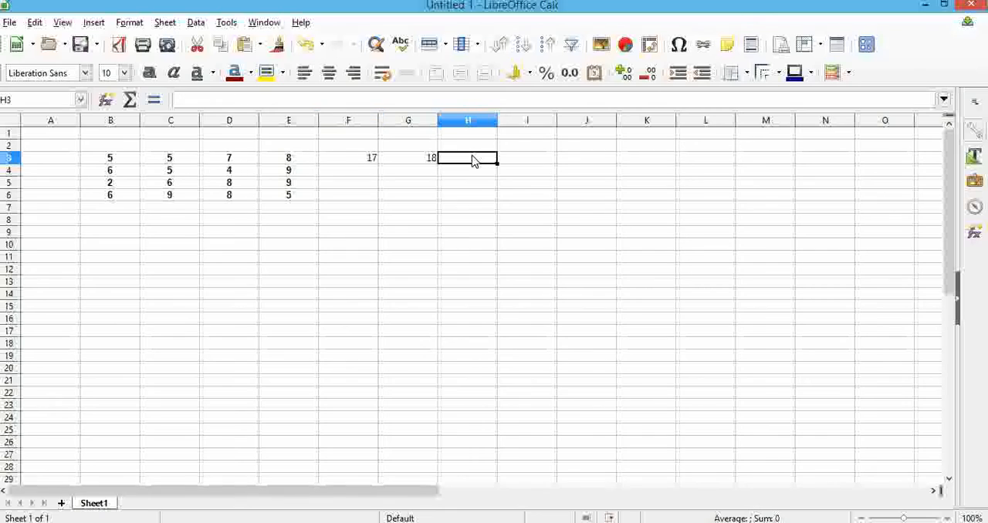
{"action": "type", "text": "=sum"}
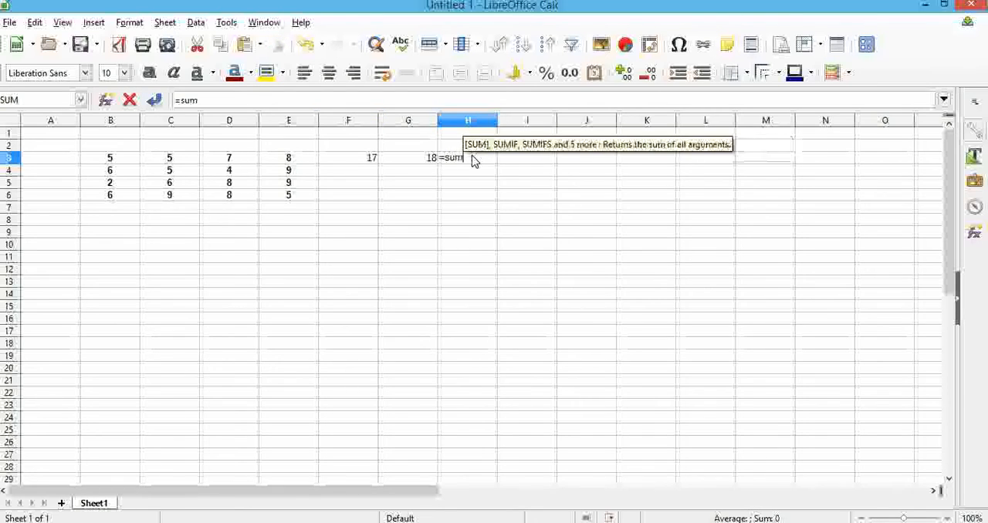
{"action": "type", "text": "("}
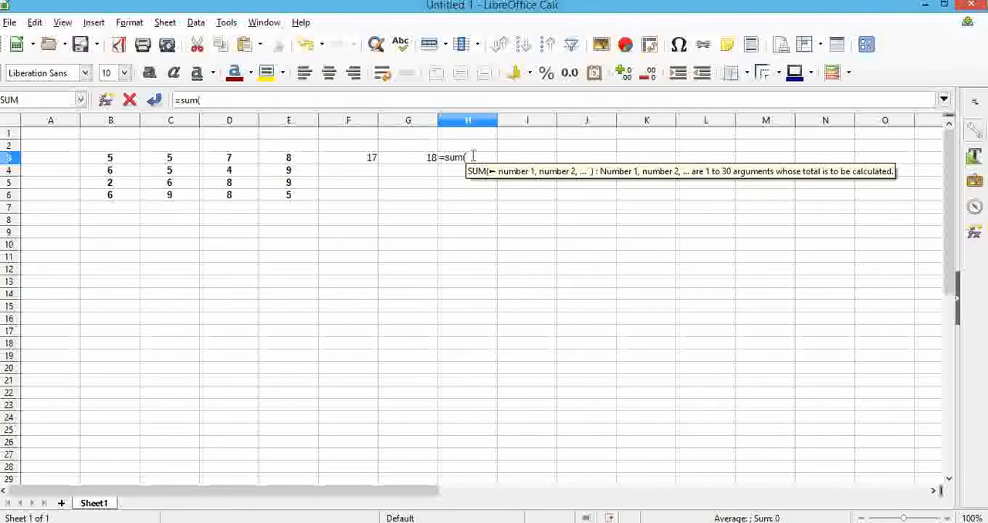
{"action": "left_click_drag", "start_coordinate": [99, 160], "coordinate": [234, 160]}
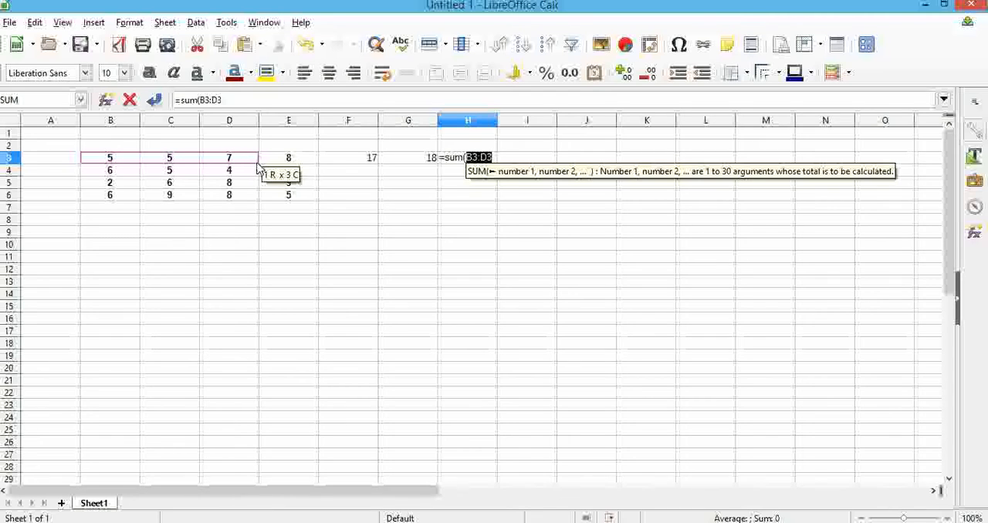
{"action": "type", "text": ")"}
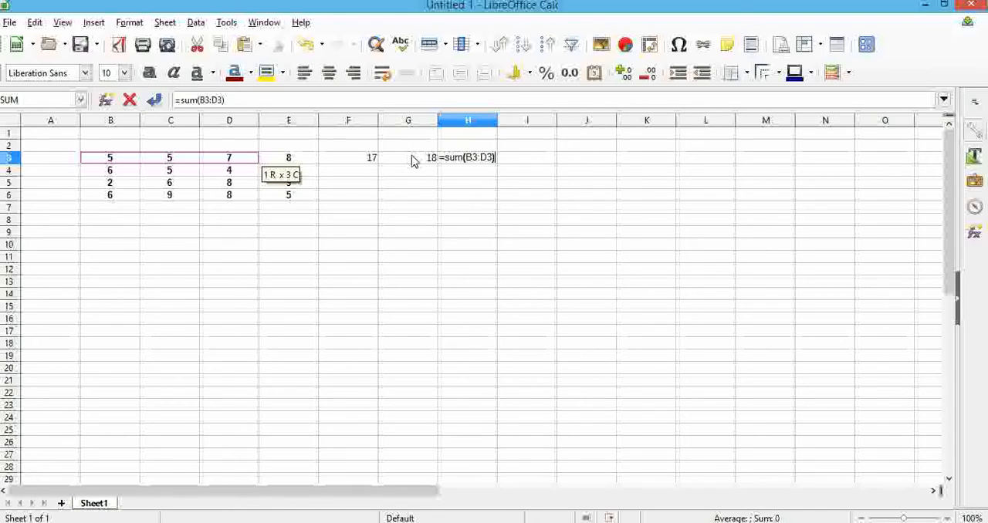
{"action": "key", "text": "Return"}
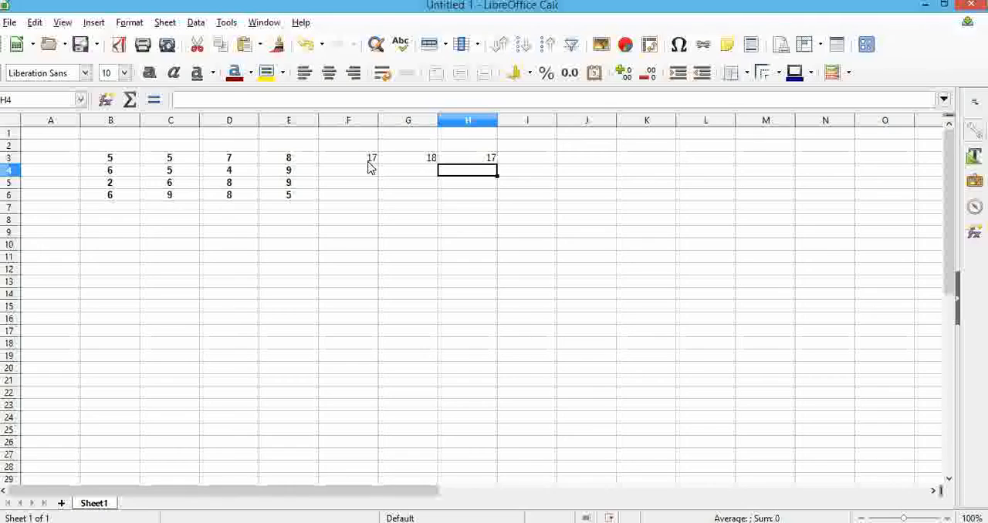
{"action": "left_click", "coordinate": [368, 159]}
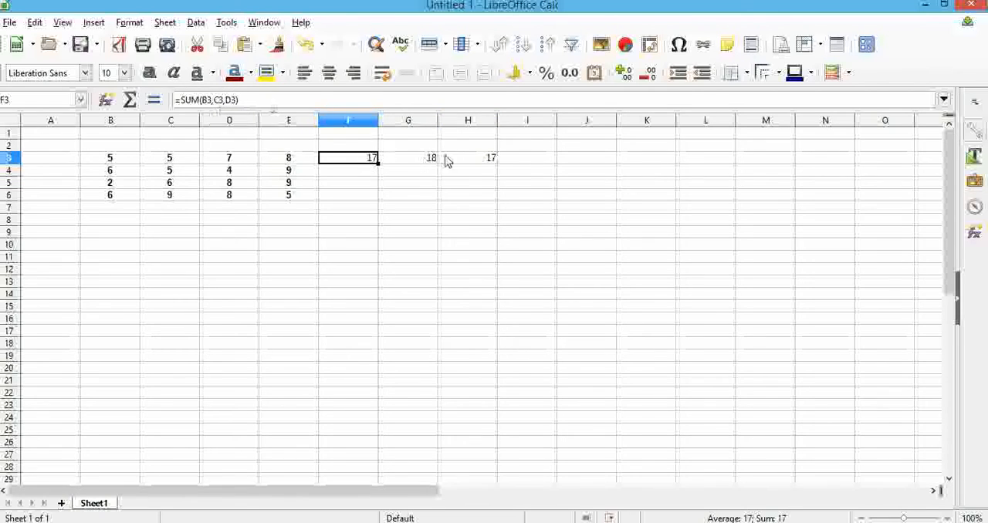
{"action": "left_click", "coordinate": [474, 160]}
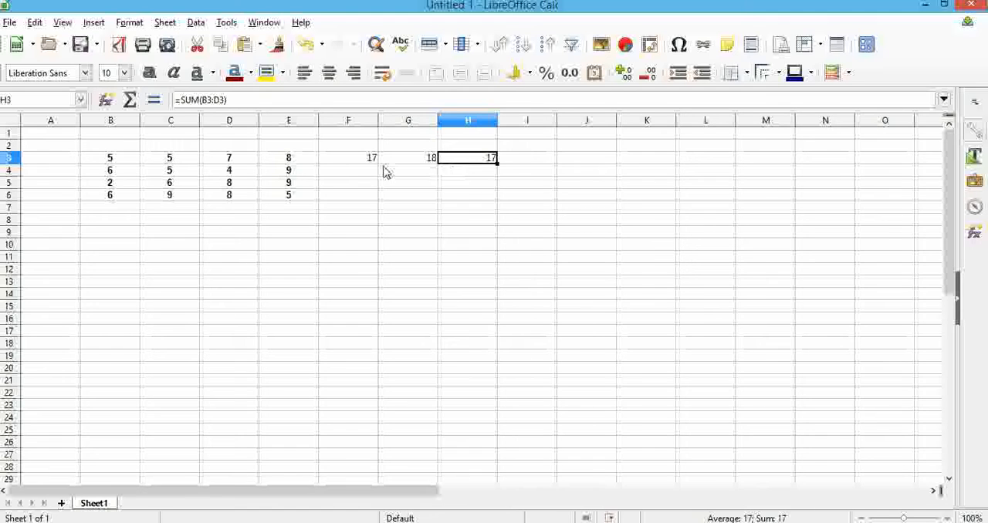
Consult the SUM examples in the textbook PDF, and add up rows 3 and 6 of the table in F6 with =SUM(B3:E3,B6:E6)
{"action": "left_click", "coordinate": [4, 4]}
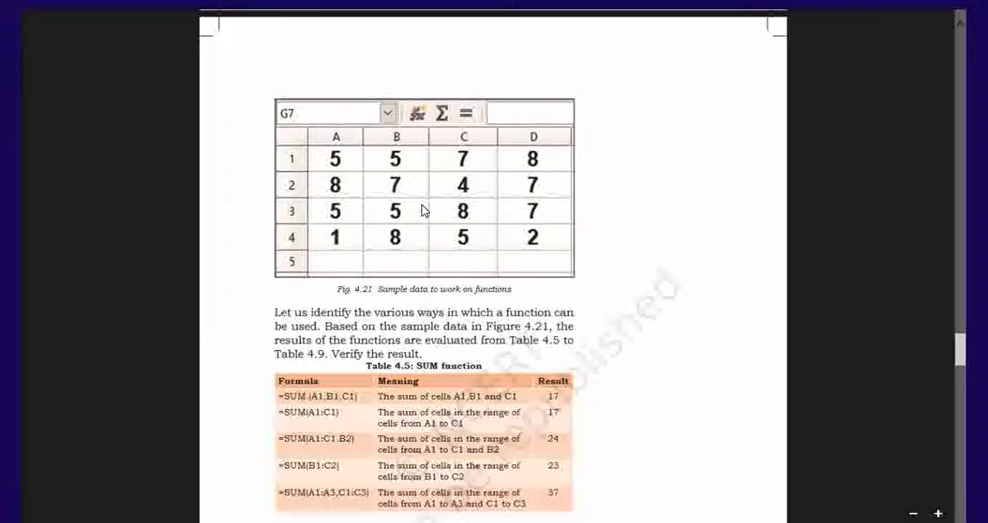
{"action": "scroll", "coordinate": [317, 251], "scroll_direction": "down", "scroll_amount": 3}
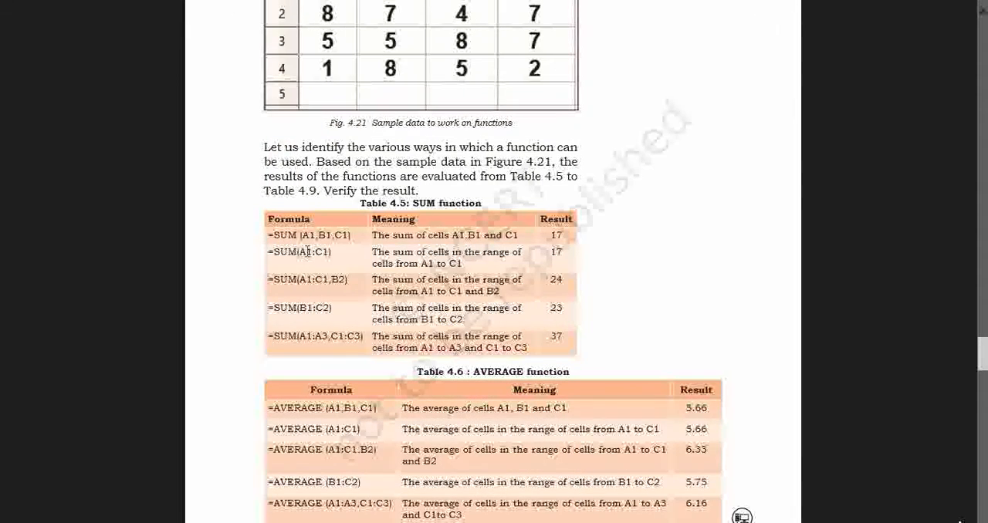
{"action": "left_click", "coordinate": [320, 280]}
{"action": "left_click", "coordinate": [5, 4]}
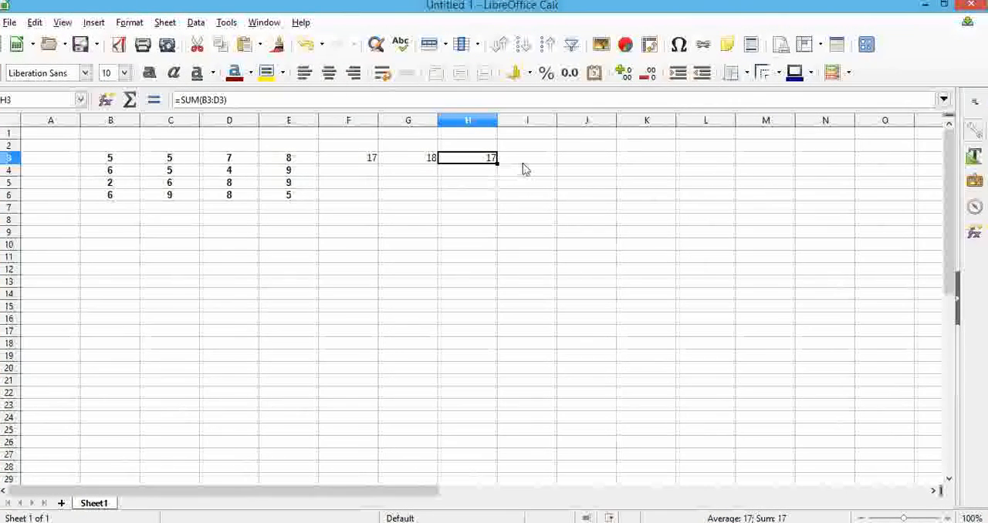
{"action": "left_click", "coordinate": [346, 200]}
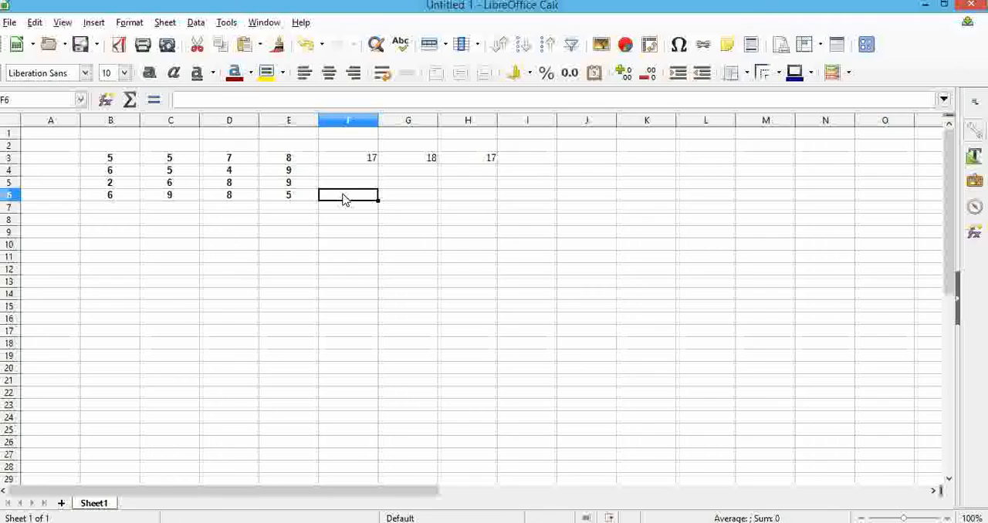
{"action": "type", "text": "="}
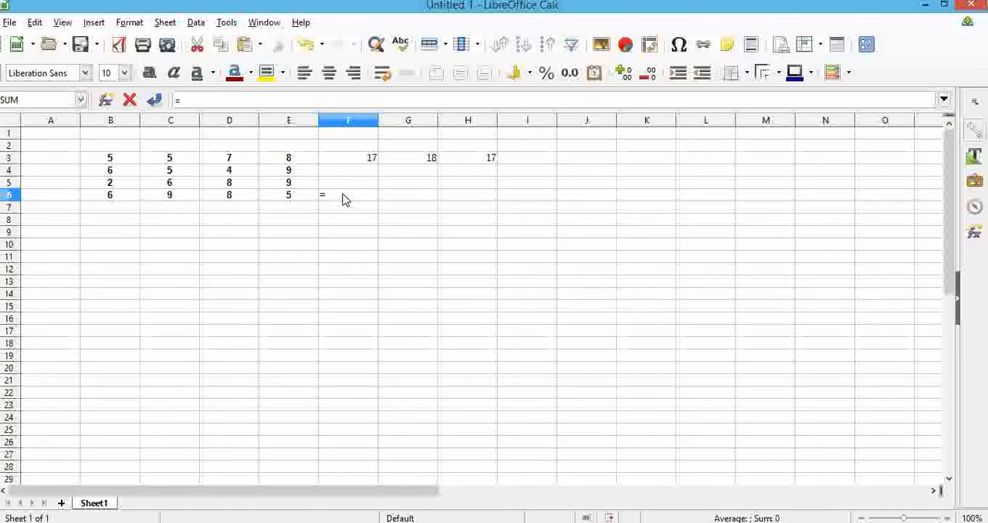
{"action": "type", "text": "sum"}
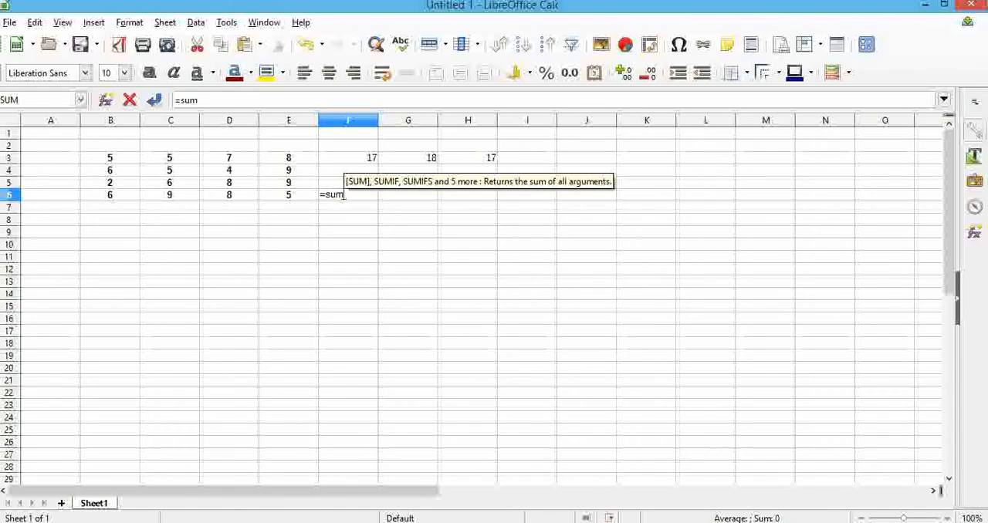
{"action": "type", "text": "("}
{"action": "left_click_drag", "start_coordinate": [112, 162], "coordinate": [287, 160]}
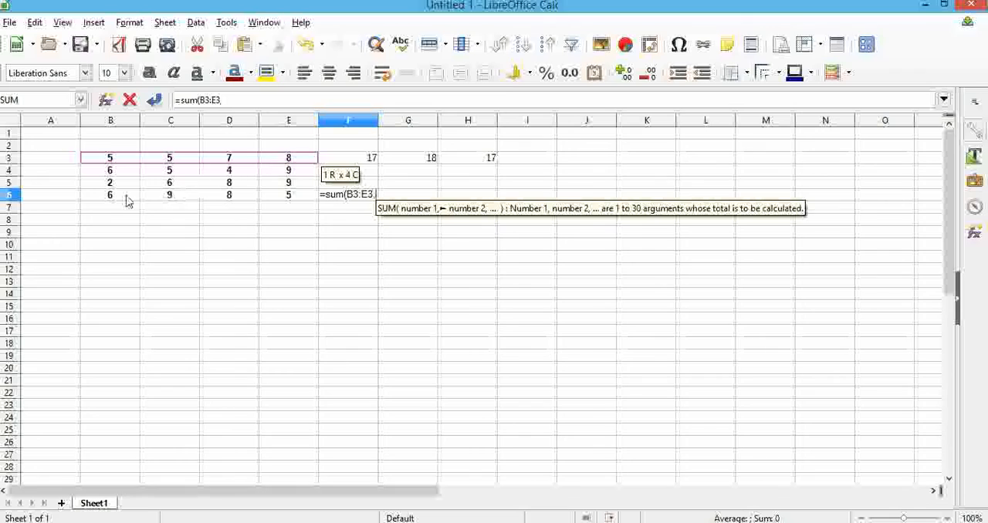
{"action": "type", "text": ","}
{"action": "left_click_drag", "start_coordinate": [108, 198], "coordinate": [287, 205]}
{"action": "type", "text": ")"}
{"action": "key", "text": "Return"}
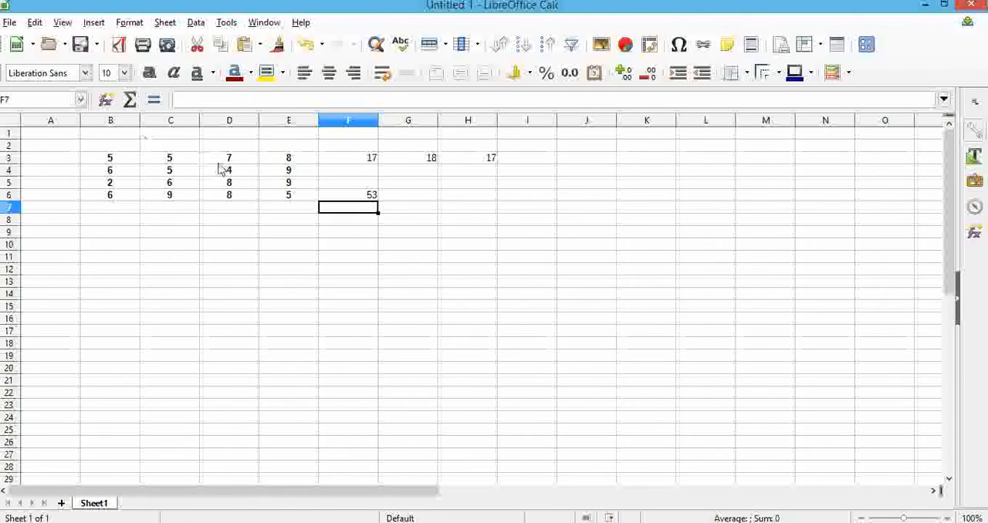
{"action": "left_click", "coordinate": [355, 196]}
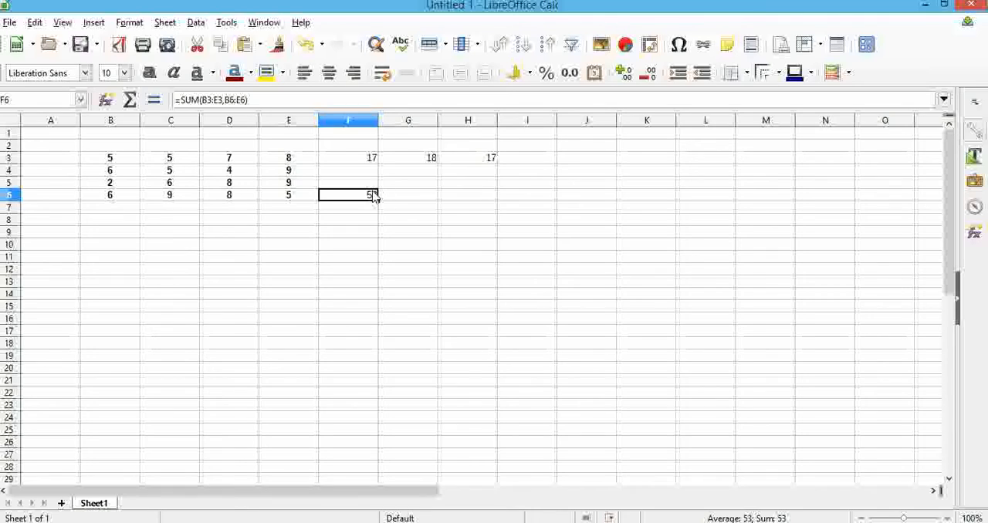
Switch to the textbook PDF and read the AVERAGE function examples in Table 4.6, then return to the spreadsheet
{"action": "left_click", "coordinate": [5, 4]}
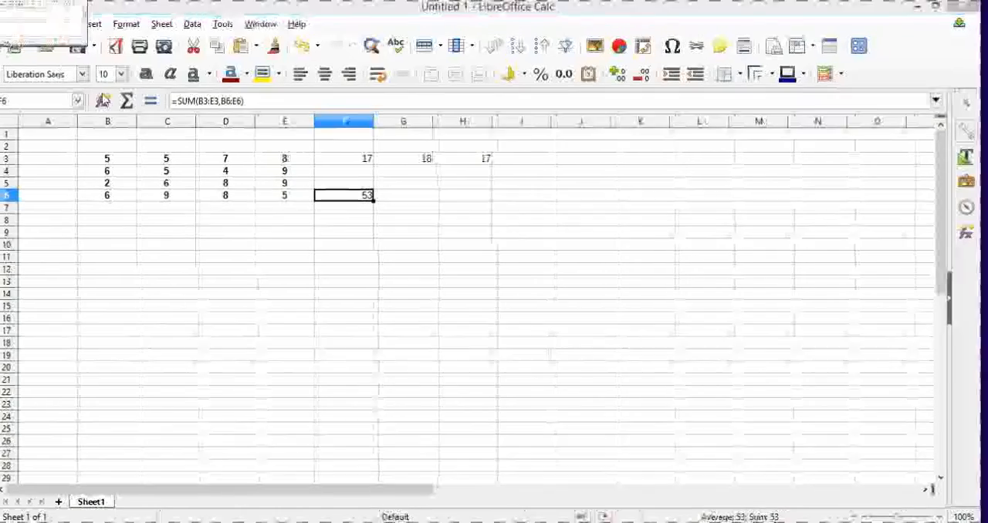
{"action": "scroll", "coordinate": [375, 241], "scroll_direction": "down", "scroll_amount": 5}
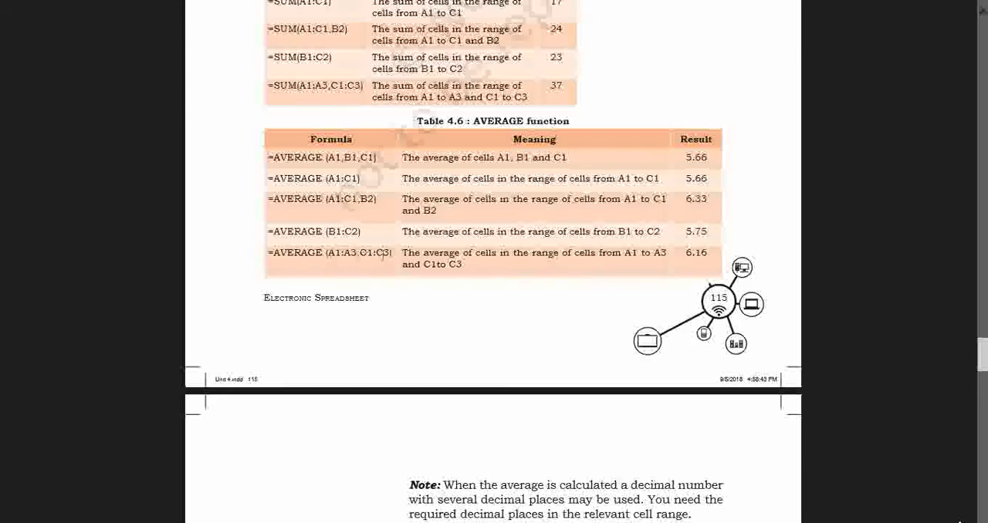
{"action": "left_click", "coordinate": [4, 4]}
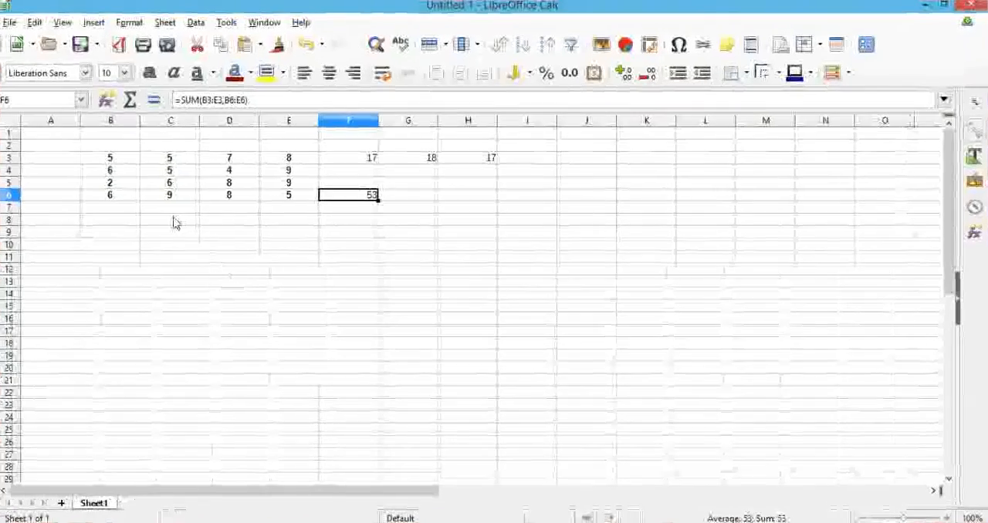
{"action": "left_click", "coordinate": [4, 4]}
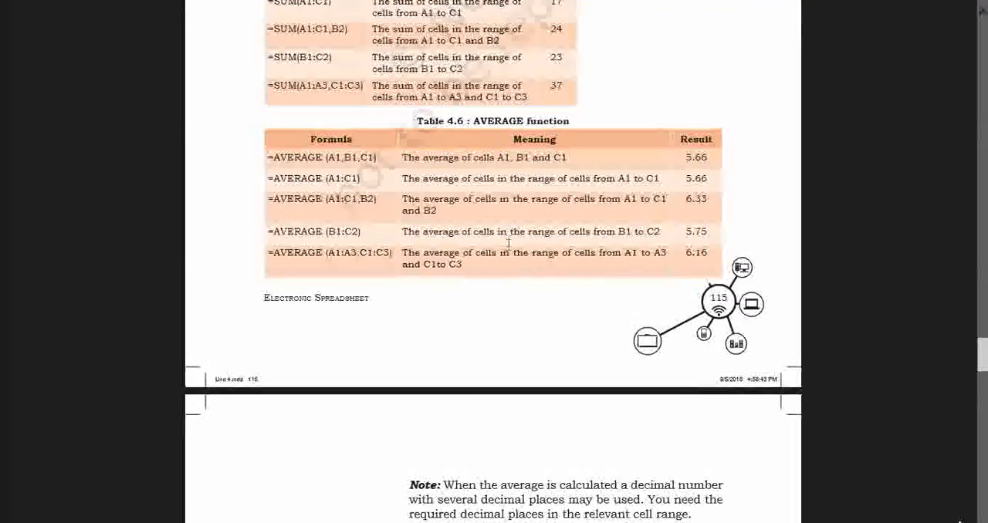
{"action": "left_click", "coordinate": [4, 4]}
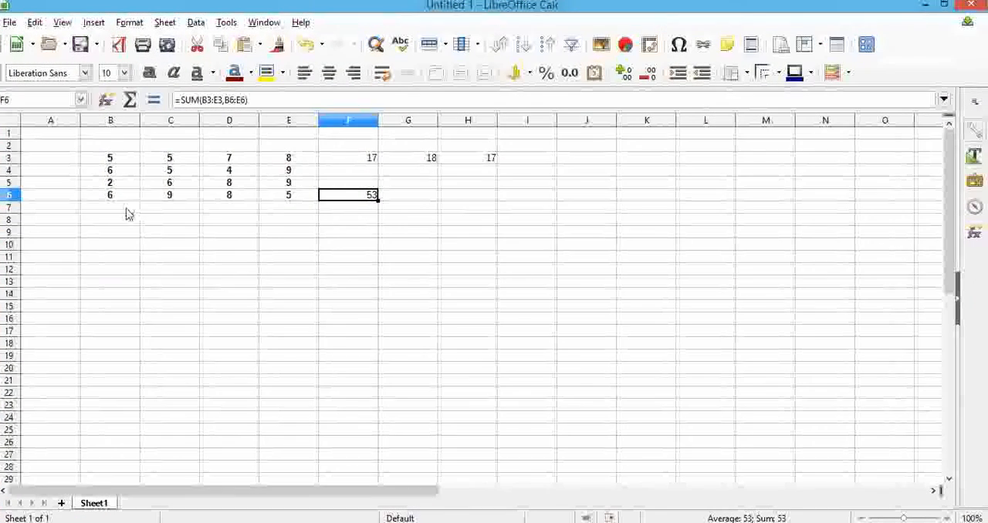
Average the range B3 to B6 in B7 with the formula =AVERAGE(B3:B6), and check the entered formula
{"action": "left_click", "coordinate": [126, 209]}
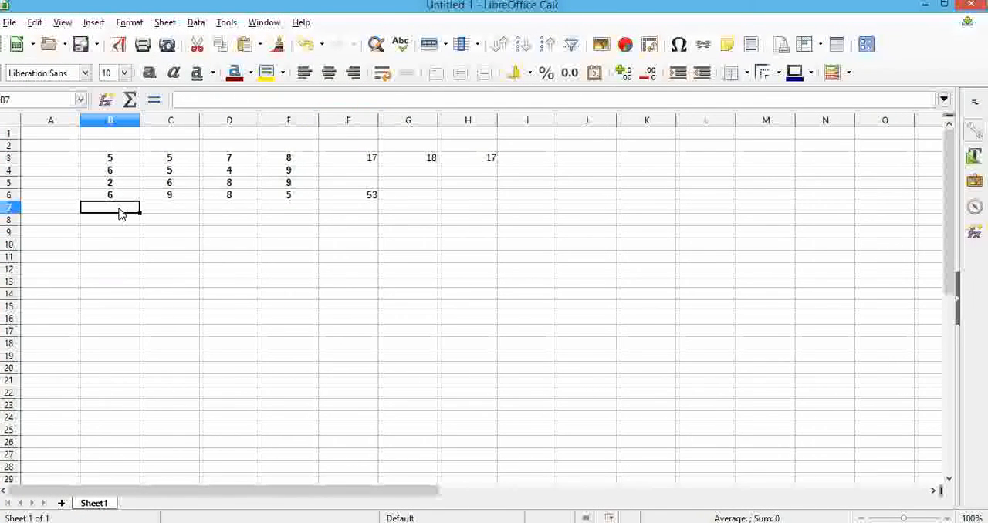
{"action": "type", "text": "="}
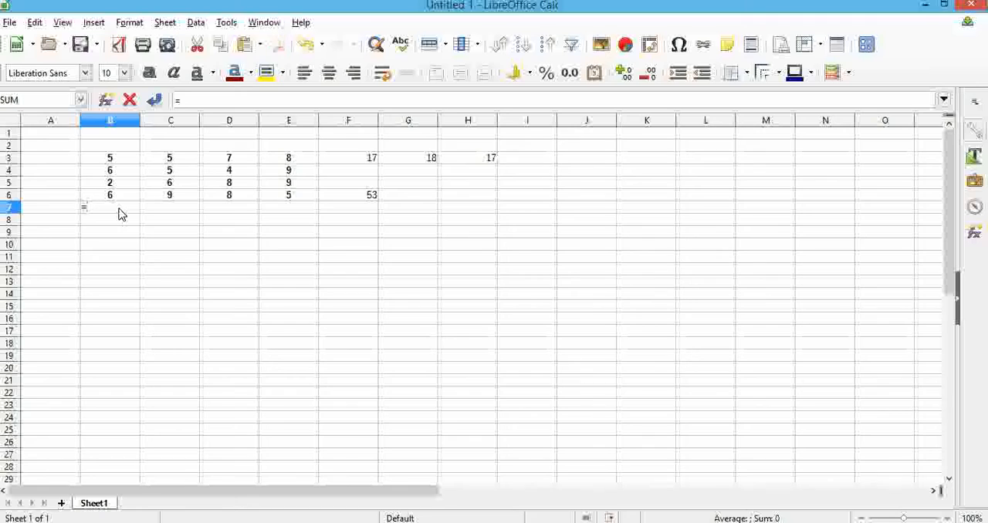
{"action": "type", "text": "avera"}
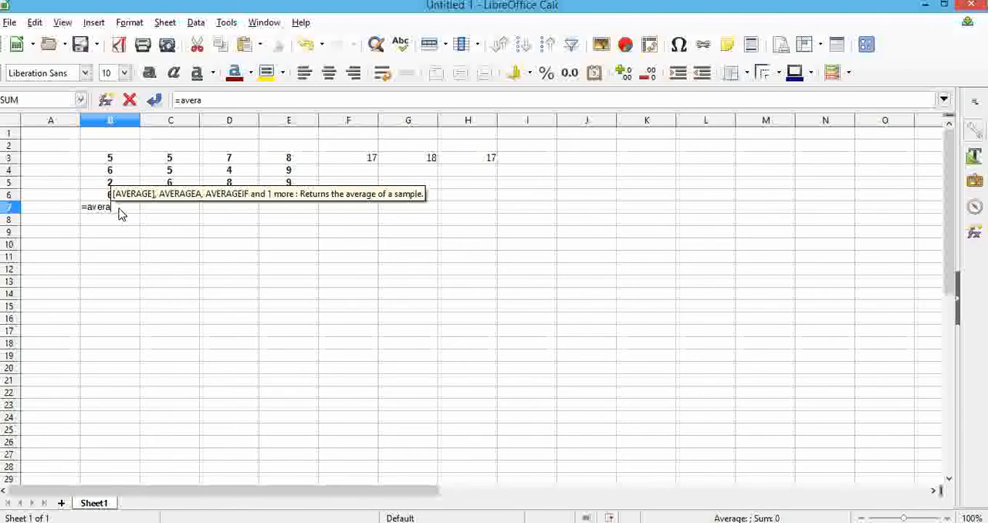
{"action": "type", "text": "ge"}
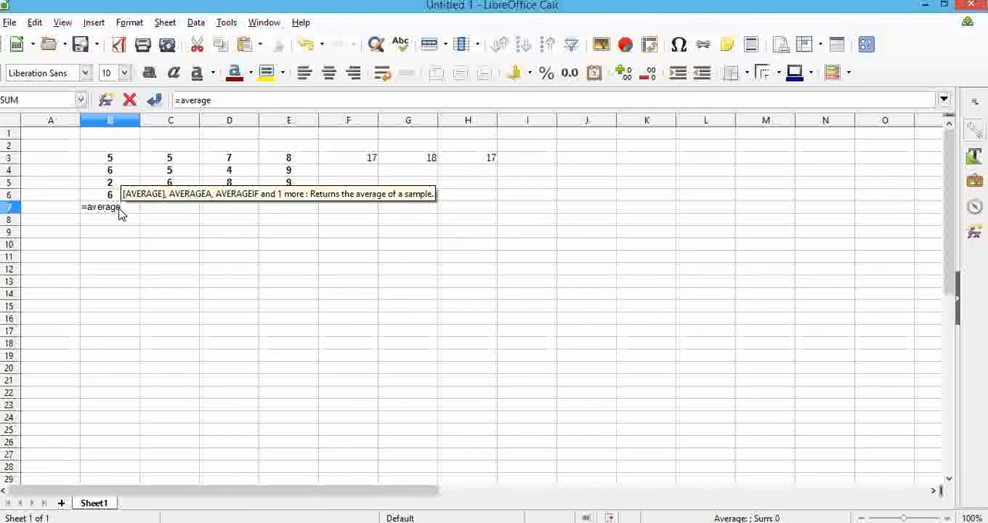
{"action": "type", "text": "("}
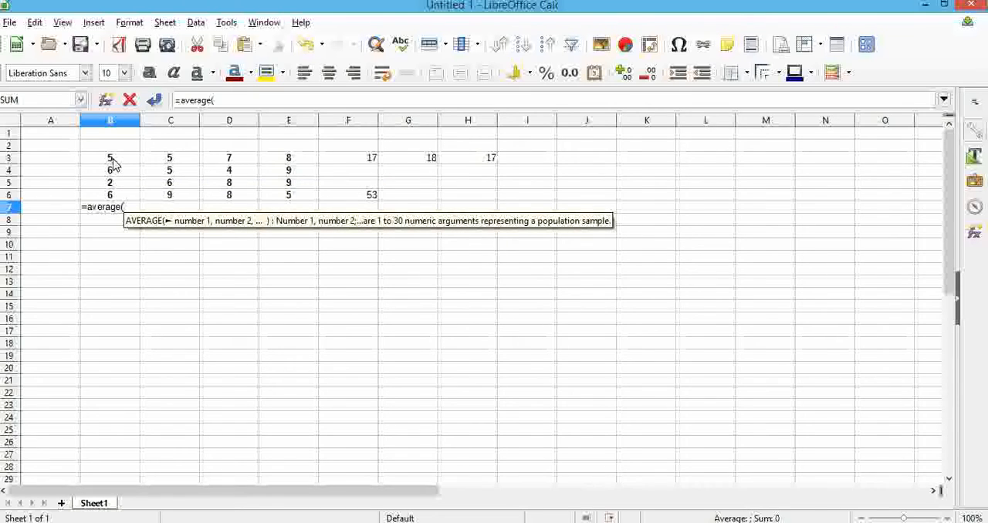
{"action": "left_click_drag", "start_coordinate": [113, 163], "coordinate": [112, 198]}
{"action": "type", "text": ")"}
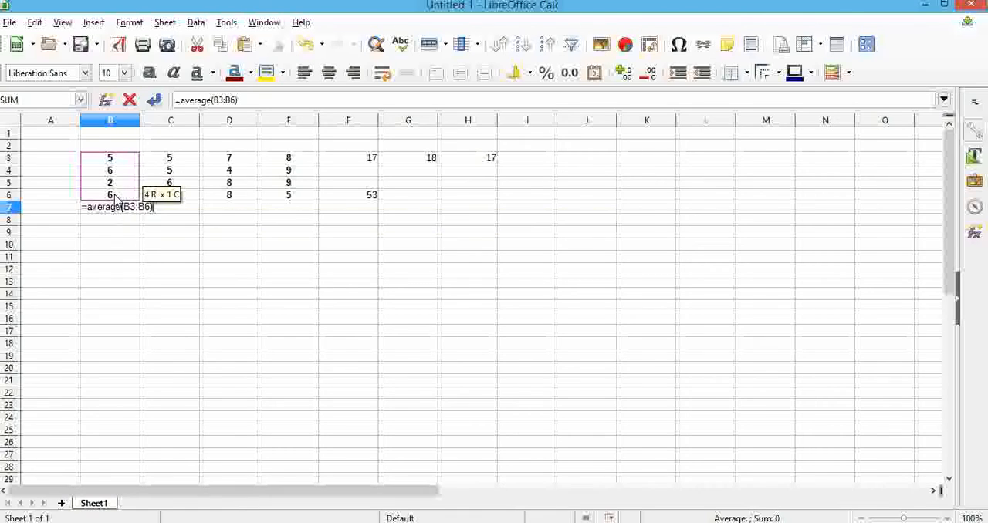
{"action": "key", "text": "Return"}
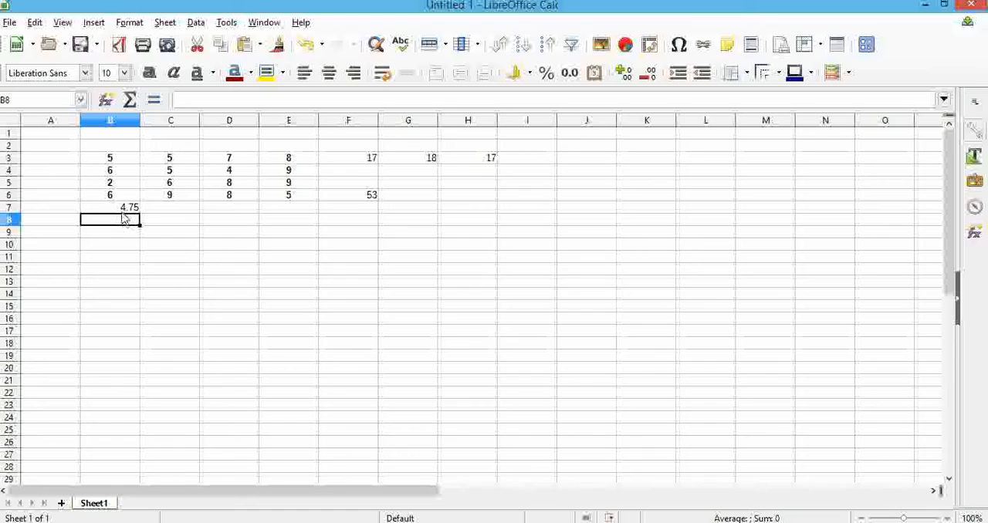
{"action": "left_click", "coordinate": [126, 209]}
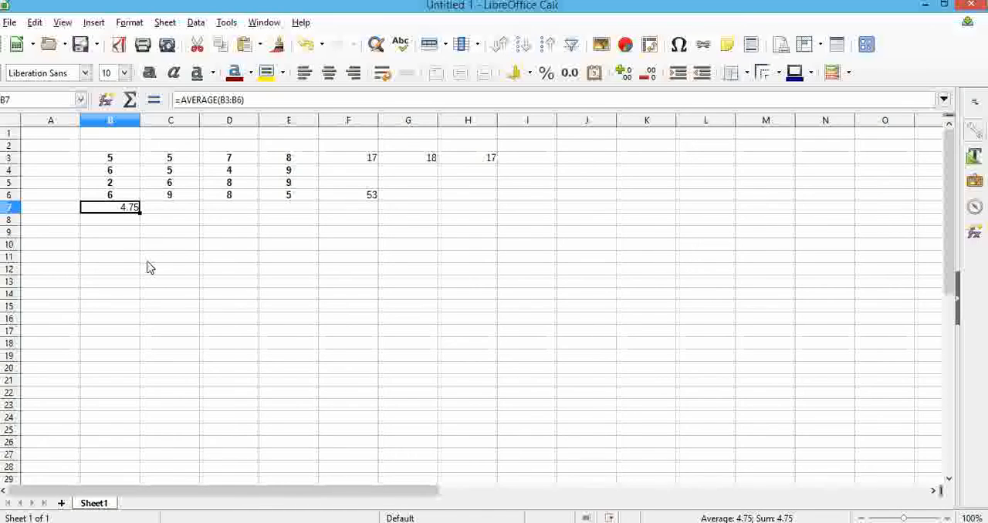
Average the individual cells in B8 with =AVERAGE(B3,B4,B5,B6), and compare its formula with the one in B7
{"action": "left_click", "coordinate": [130, 223]}
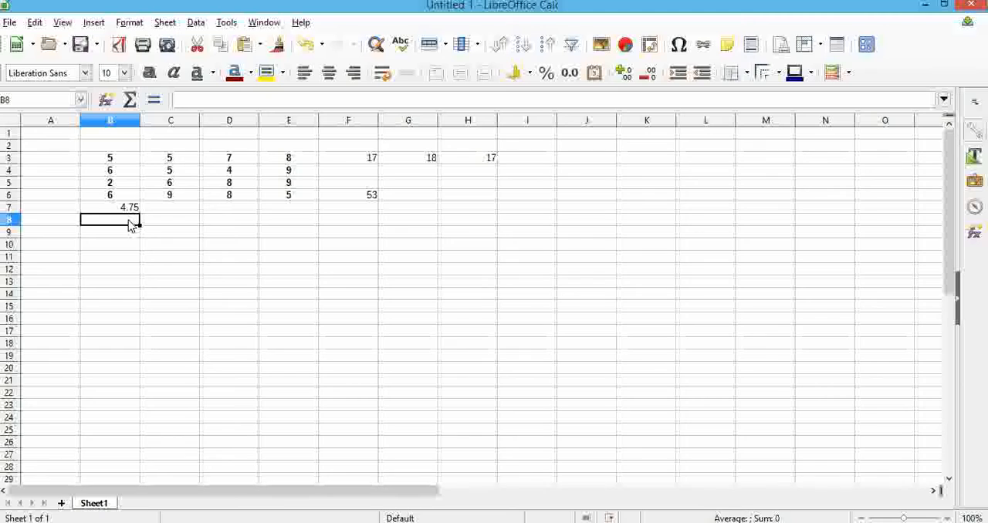
{"action": "type", "text": "="}
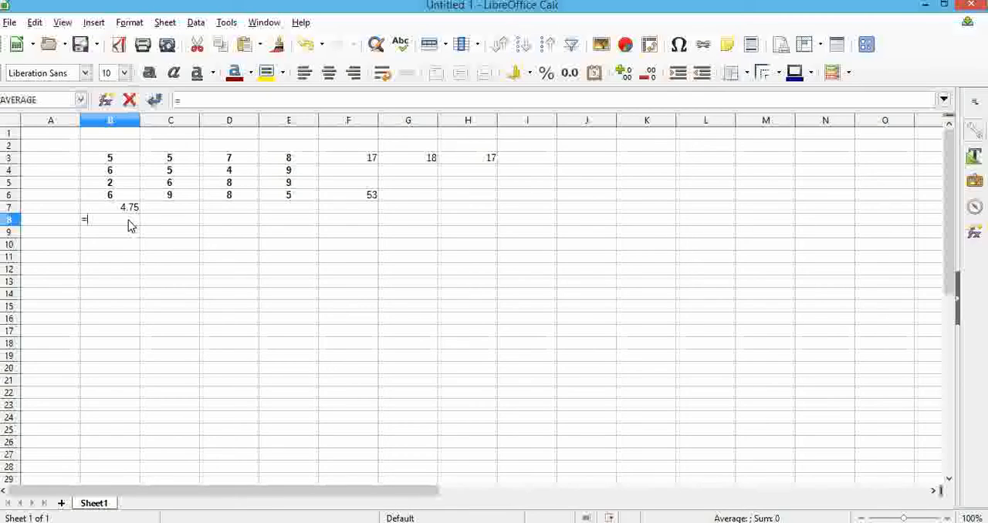
{"action": "type", "text": "average"}
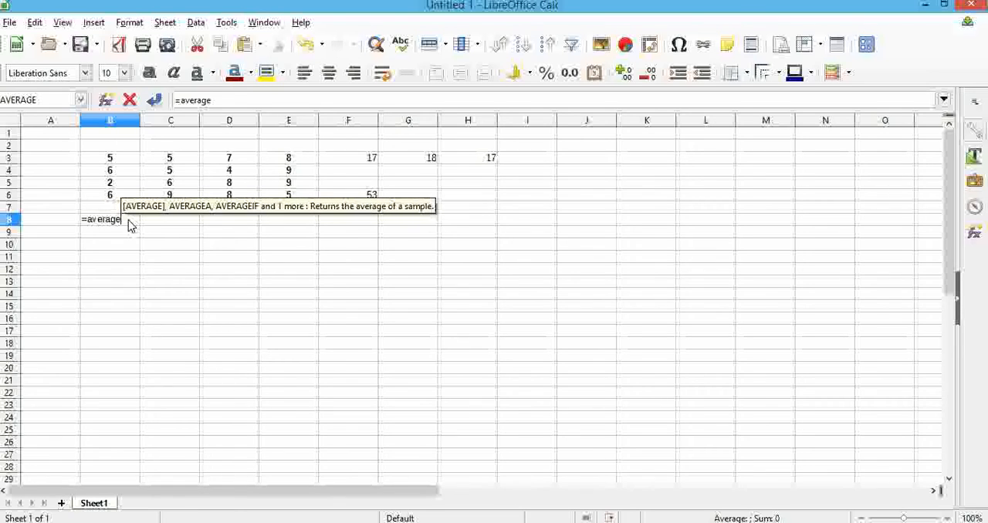
{"action": "type", "text": "("}
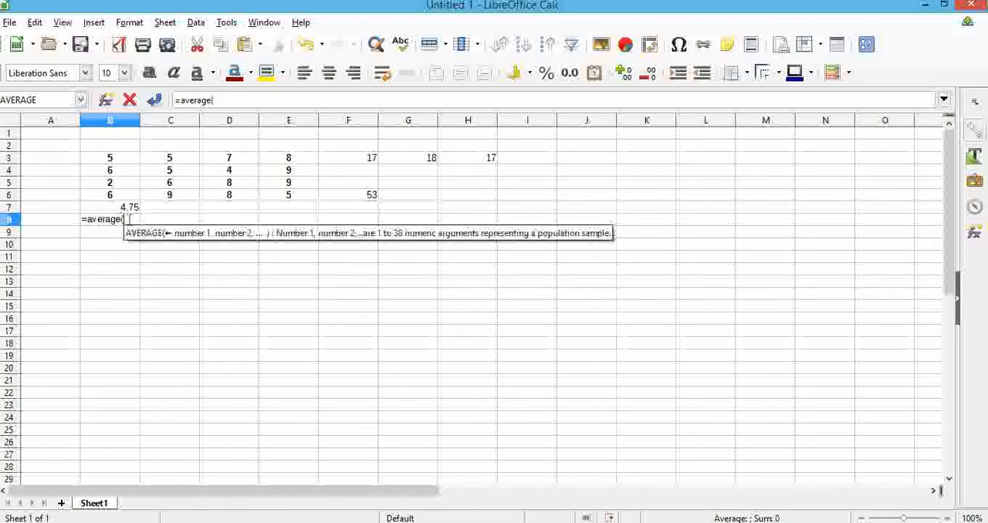
{"action": "left_click", "coordinate": [119, 162]}
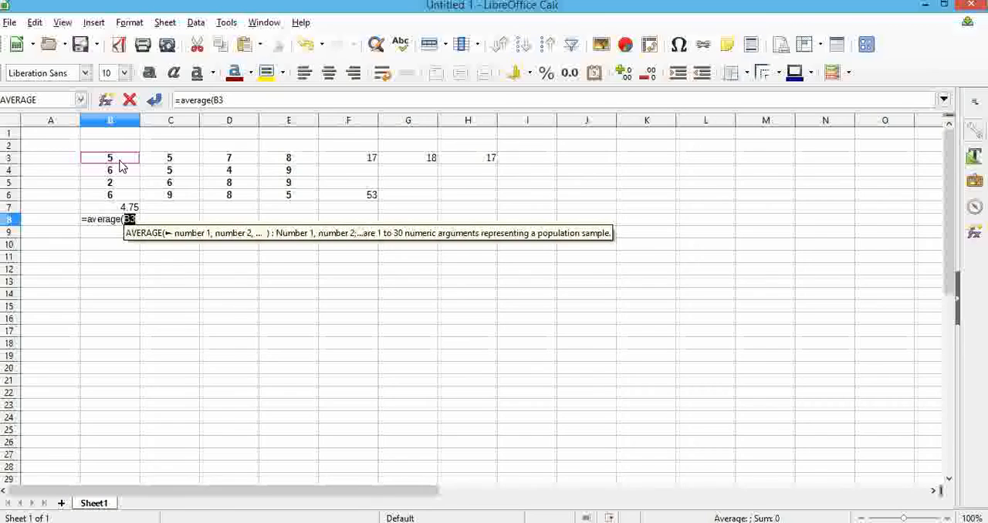
{"action": "type", "text": ","}
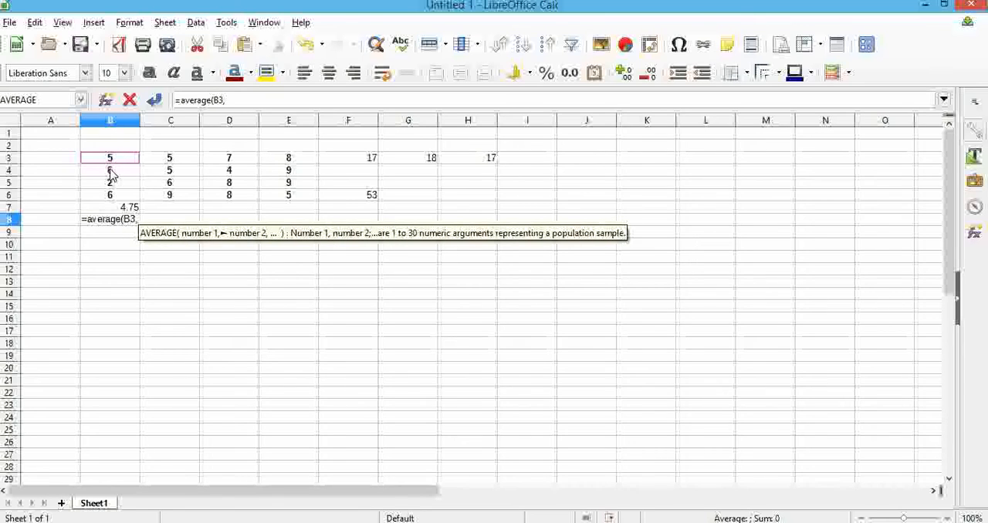
{"action": "left_click", "coordinate": [110, 174]}
{"action": "type", "text": ","}
{"action": "left_click", "coordinate": [109, 183]}
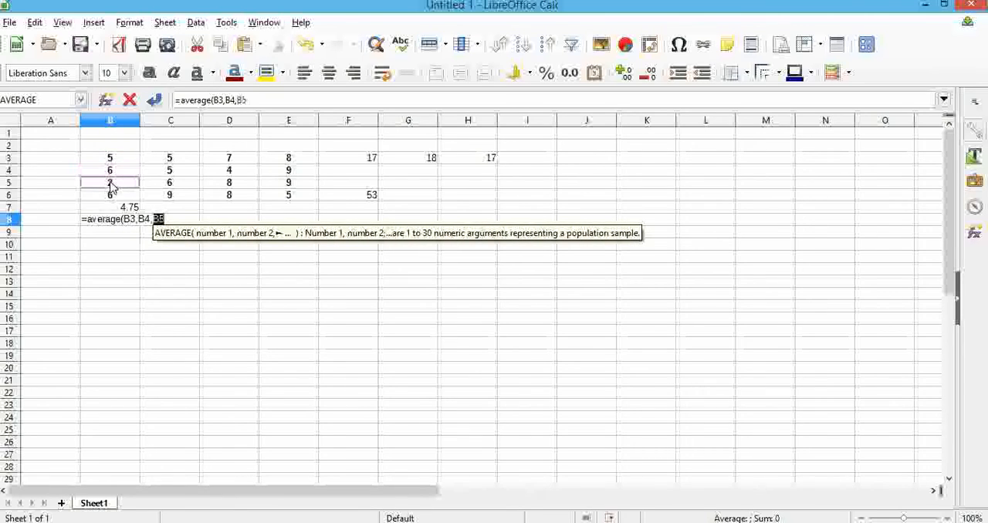
{"action": "type", "text": ","}
{"action": "left_click", "coordinate": [110, 196]}
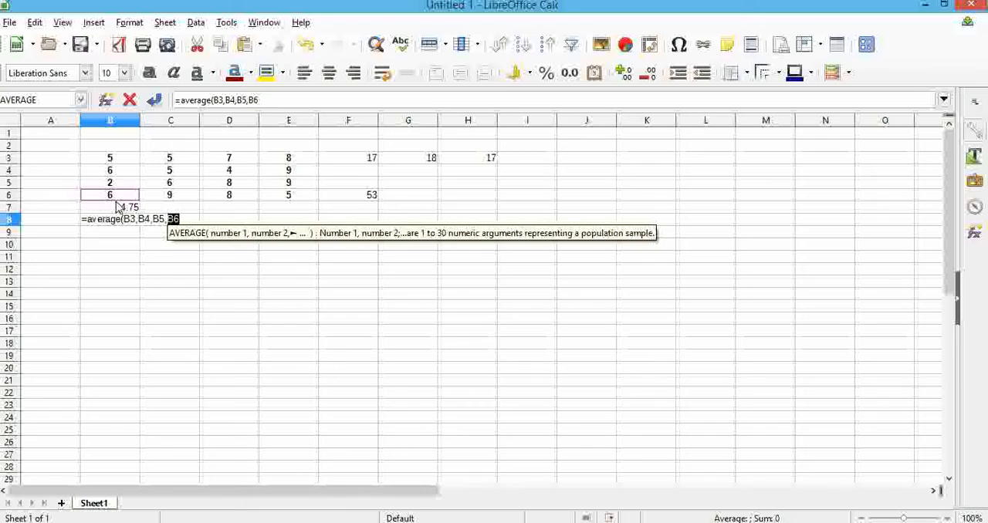
{"action": "type", "text": ")"}
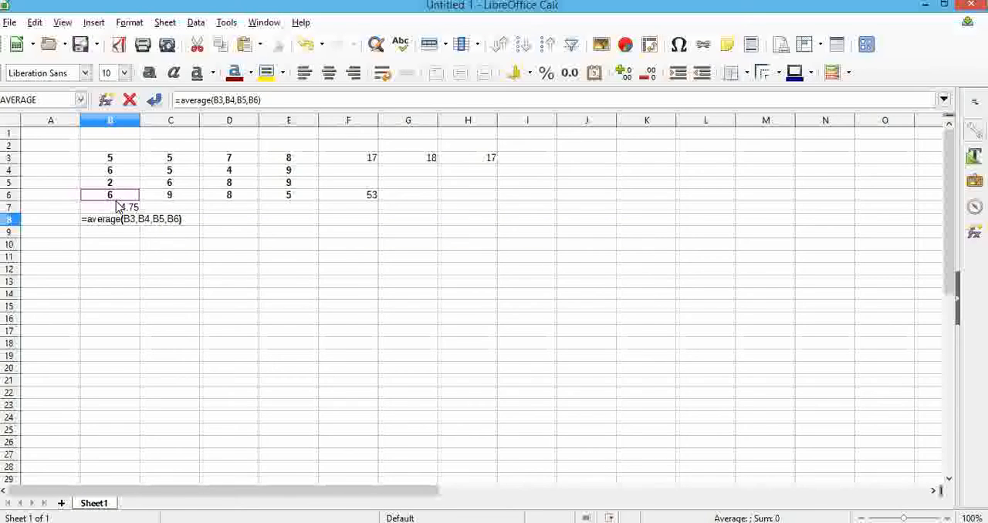
{"action": "key", "text": "Return"}
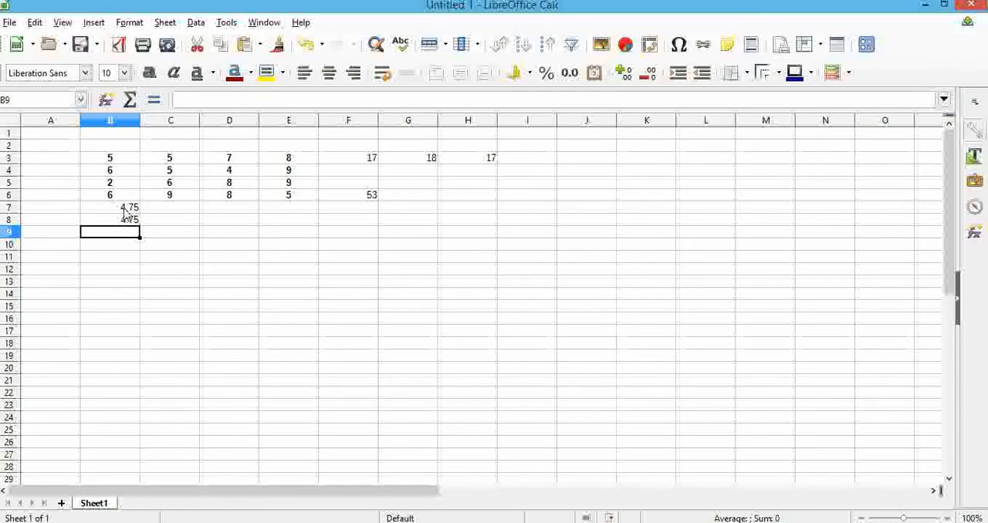
{"action": "left_click", "coordinate": [126, 208]}
{"action": "left_click", "coordinate": [131, 221]}
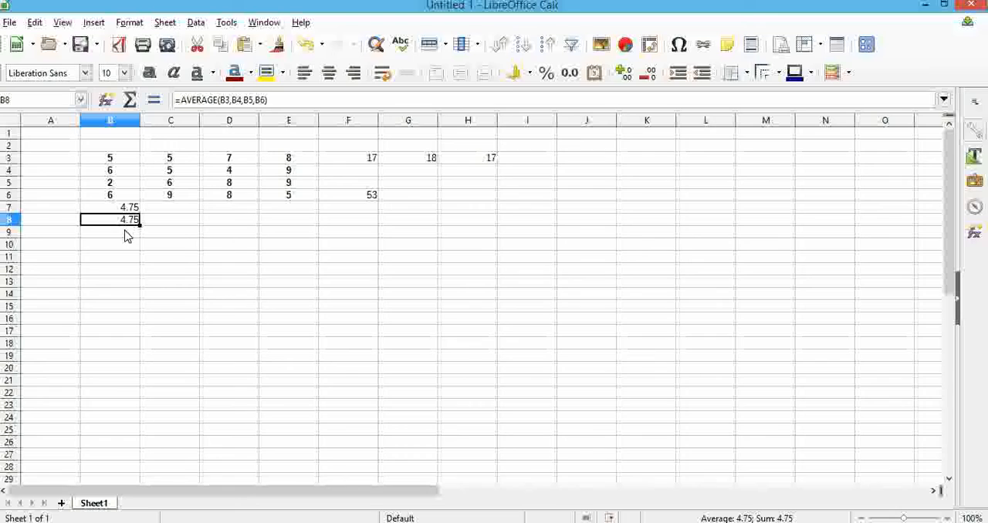
Average the first two columns of the table in B9 with =AVERAGE(B3:B6,C3:C6), and check the entered formula
{"action": "left_click", "coordinate": [127, 236]}
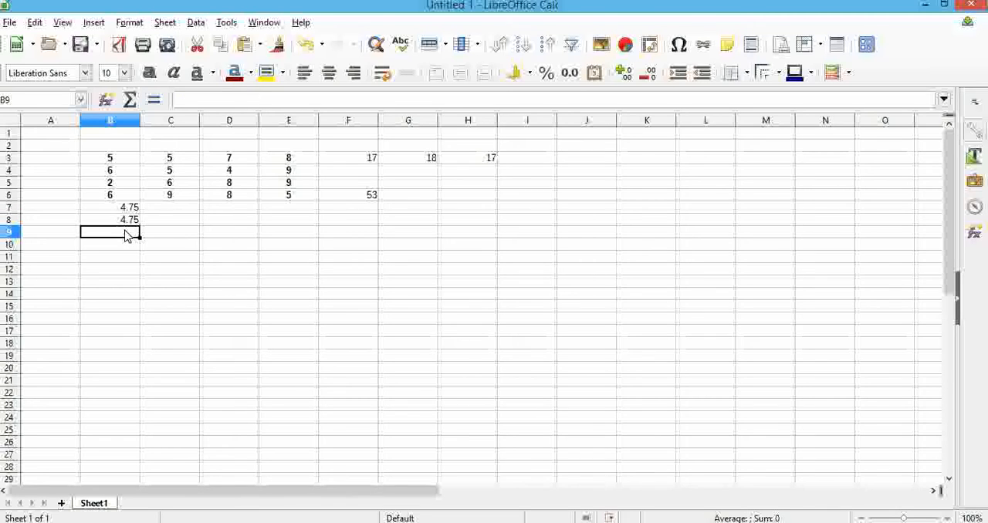
{"action": "type", "text": "=a"}
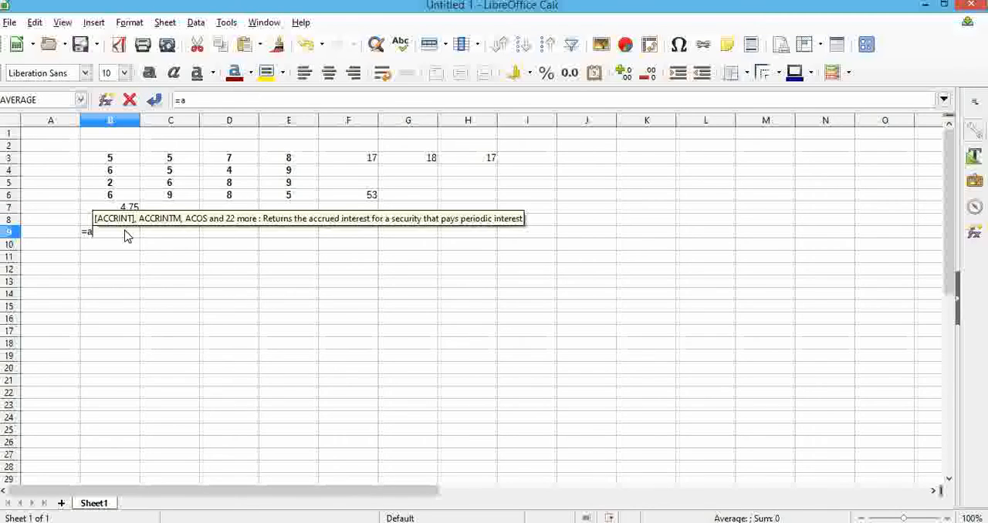
{"action": "type", "text": "vera"}
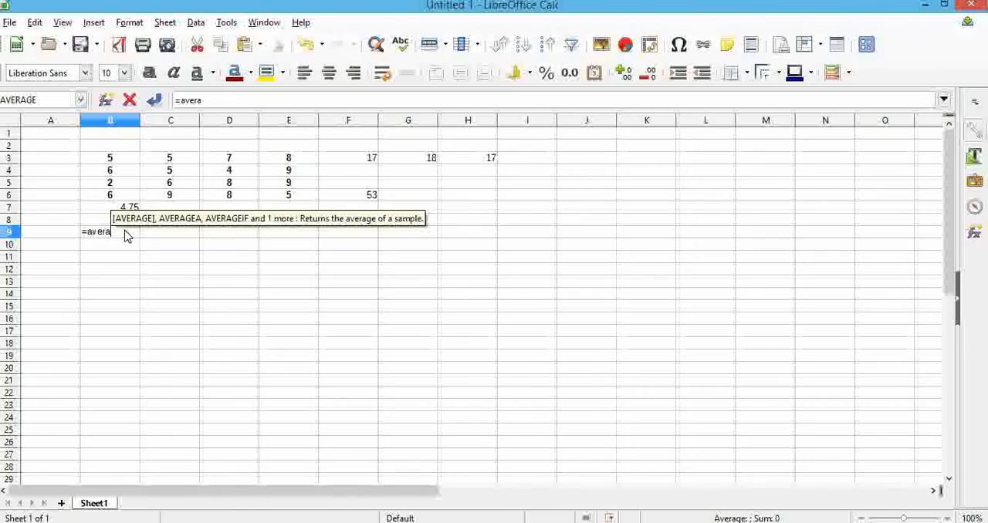
{"action": "type", "text": "ge("}
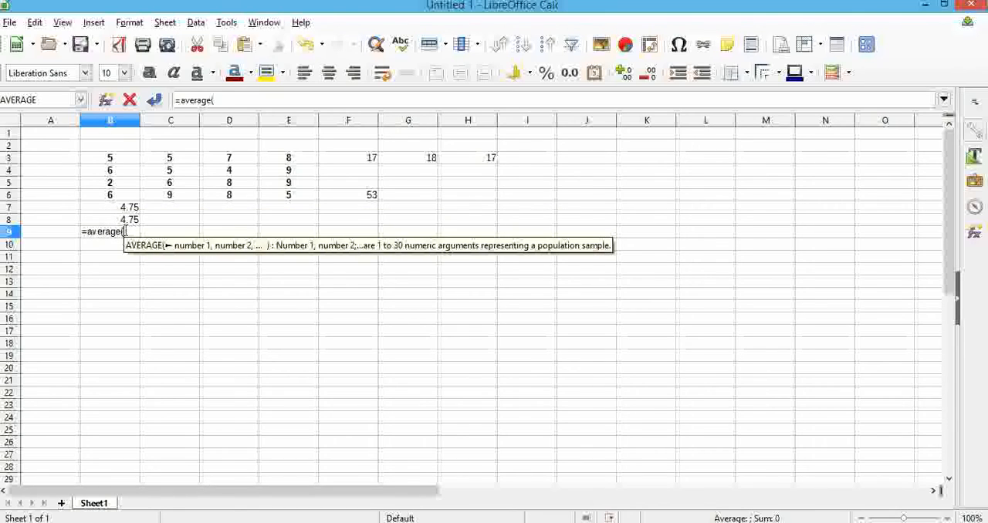
{"action": "left_click_drag", "start_coordinate": [117, 162], "coordinate": [120, 202]}
{"action": "type", "text": ","}
{"action": "left_click_drag", "start_coordinate": [166, 159], "coordinate": [160, 199]}
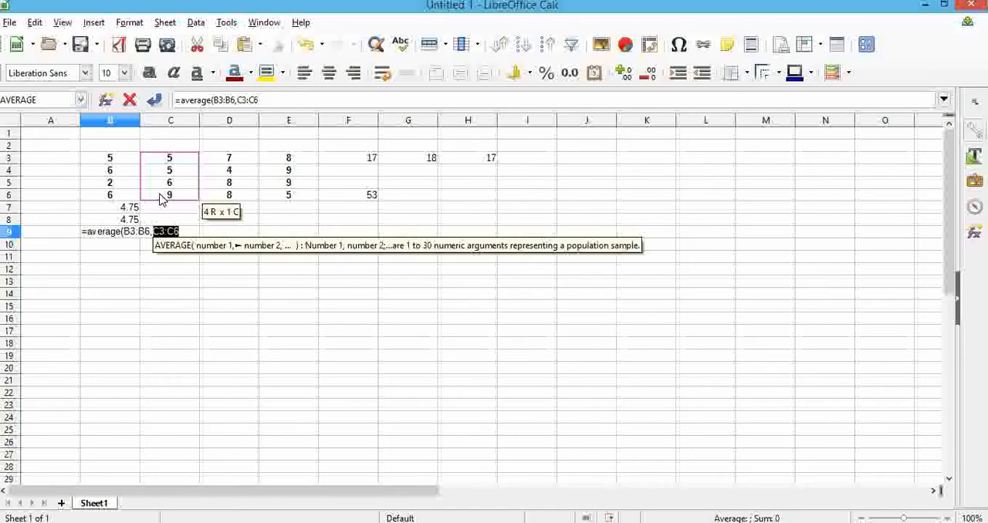
{"action": "type", "text": ")"}
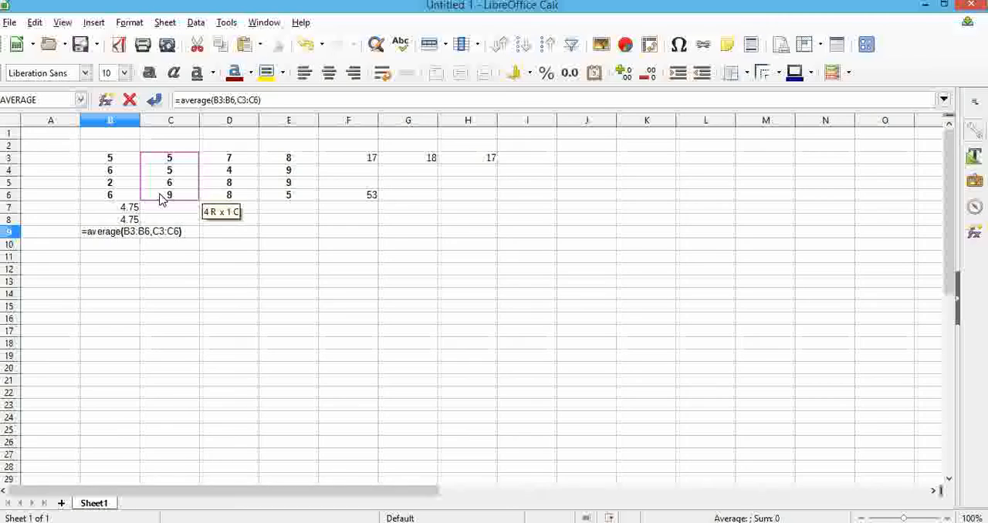
{"action": "key", "text": "Return"}
{"action": "left_click", "coordinate": [128, 232]}
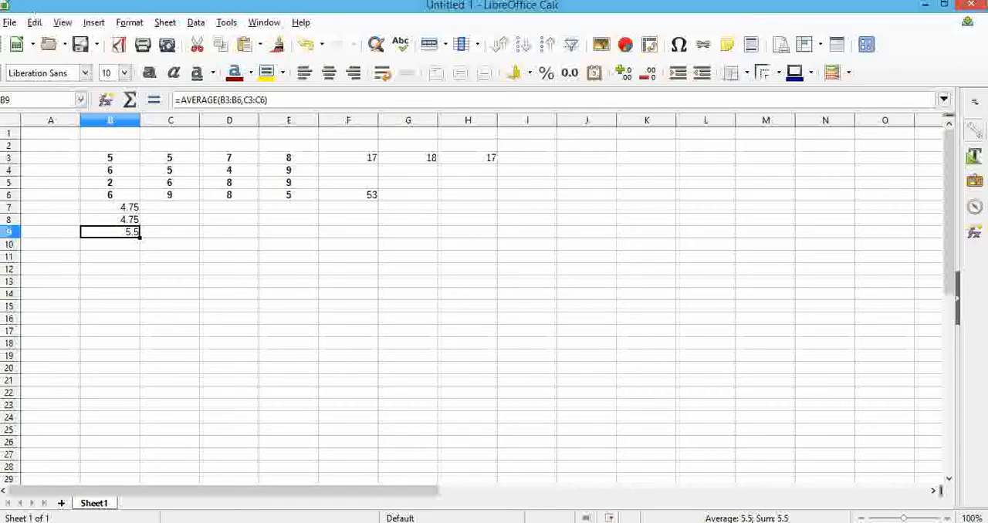
Switch to the textbook PDF and read the MAX function examples in Table 4.7, then return to the spreadsheet
{"action": "left_click", "coordinate": [3, 3]}
{"action": "scroll", "coordinate": [320, 263], "scroll_direction": "down", "scroll_amount": 5}
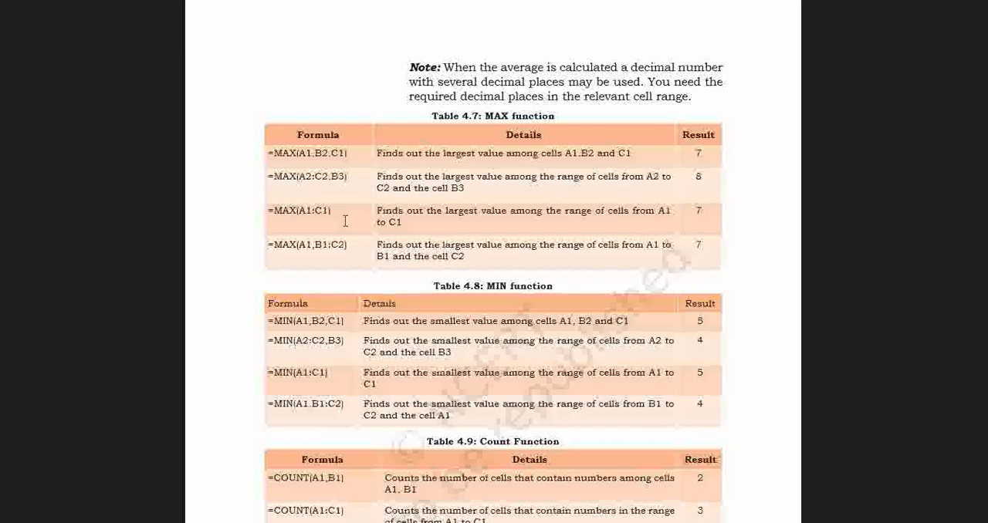
{"action": "left_click", "coordinate": [8, 8]}
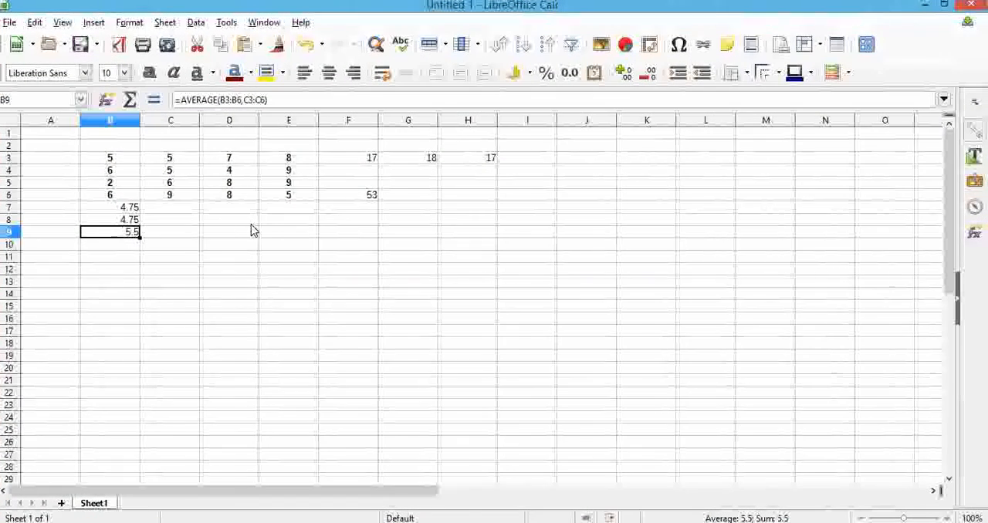
Find the largest value of the range C3 to C6 in C7 with =MAX(C3:C6), and check the entered formula
{"action": "left_click", "coordinate": [189, 210]}
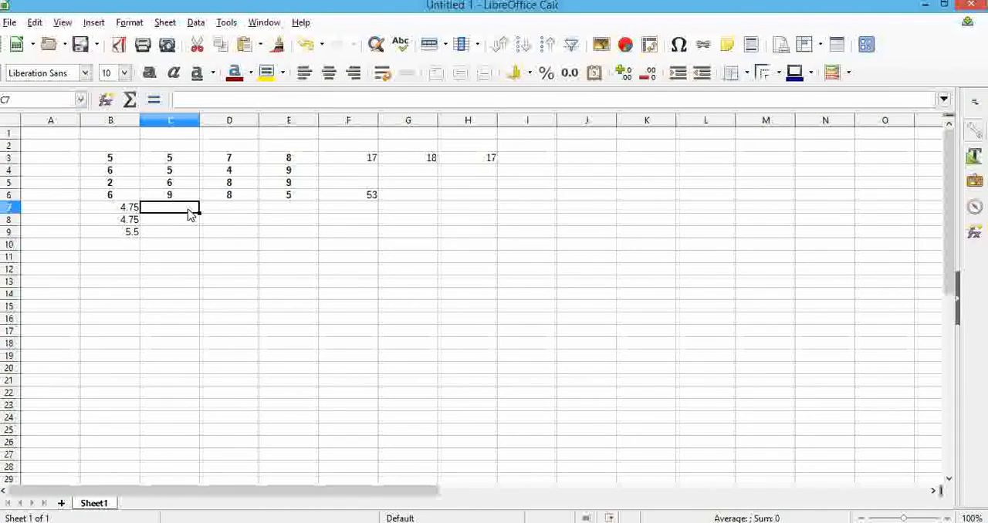
{"action": "type", "text": "=ma"}
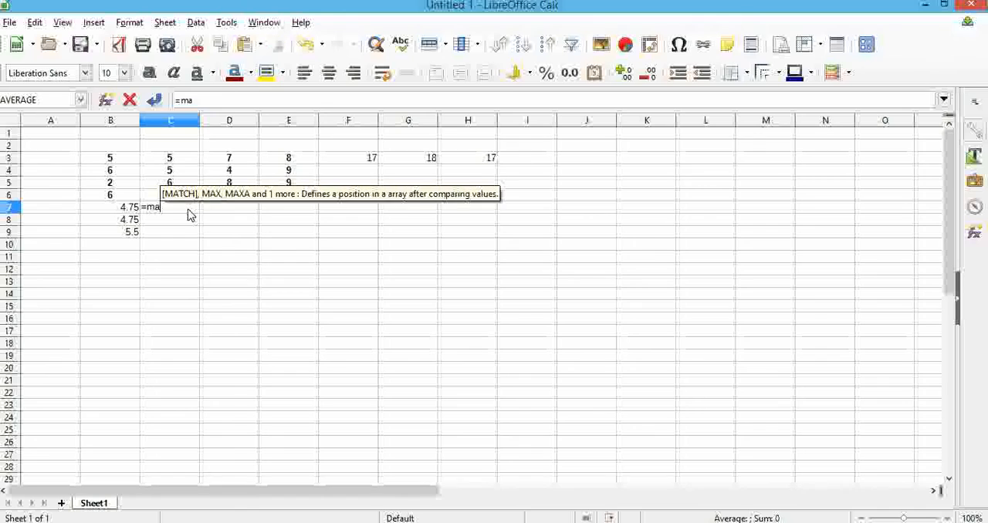
{"action": "type", "text": "x("}
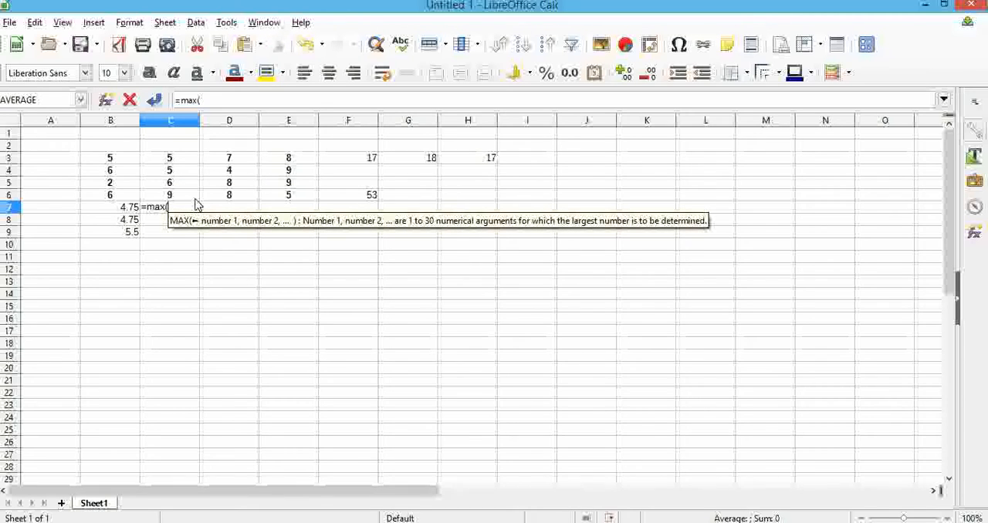
{"action": "left_click_drag", "start_coordinate": [176, 161], "coordinate": [183, 198]}
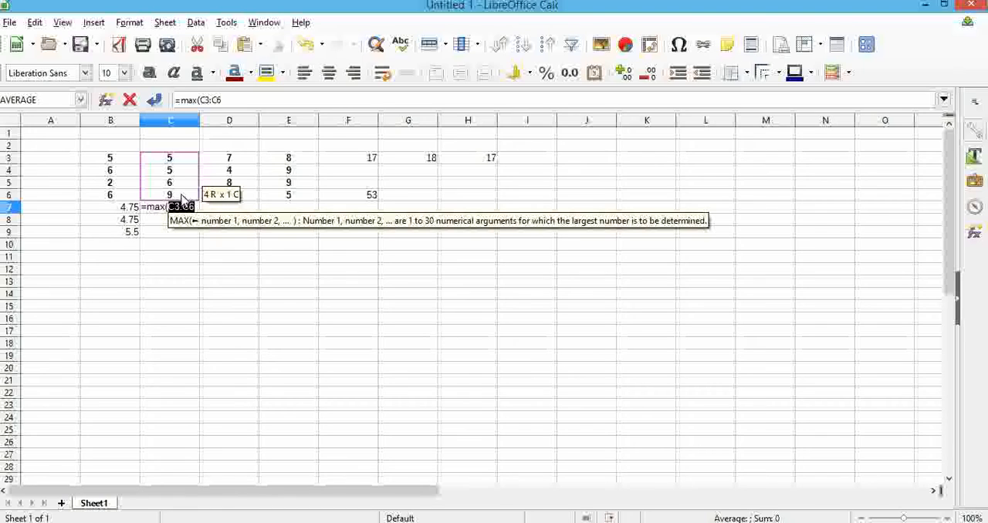
{"action": "type", "text": ")"}
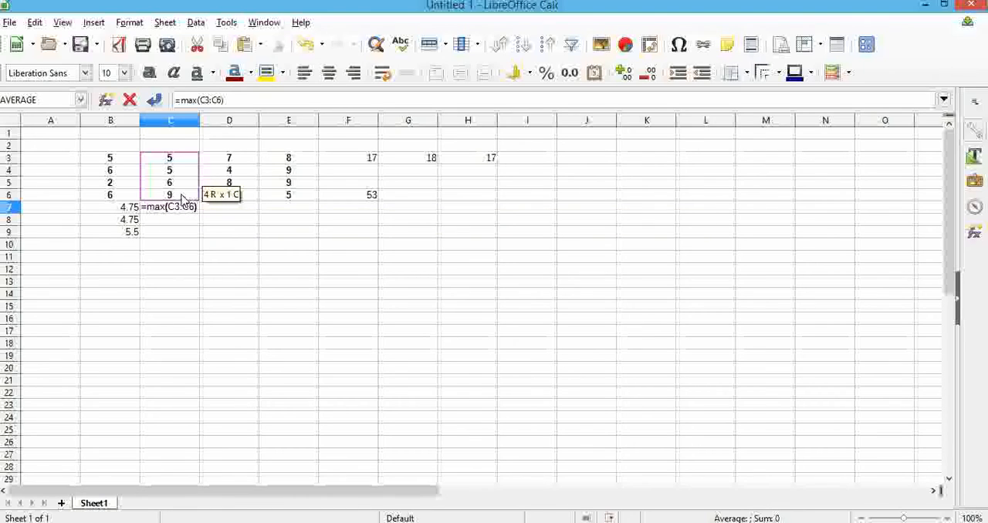
{"action": "key", "text": "Return"}
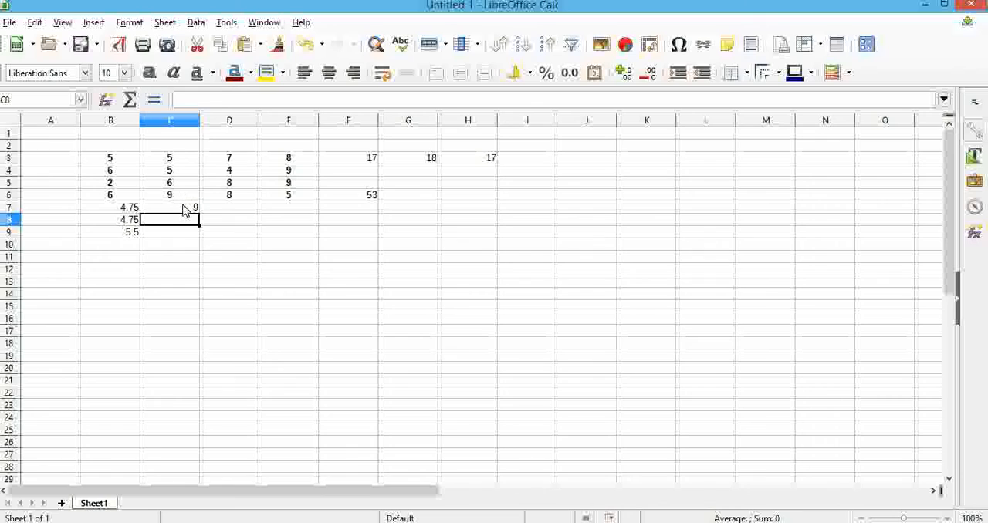
{"action": "left_click", "coordinate": [188, 206]}
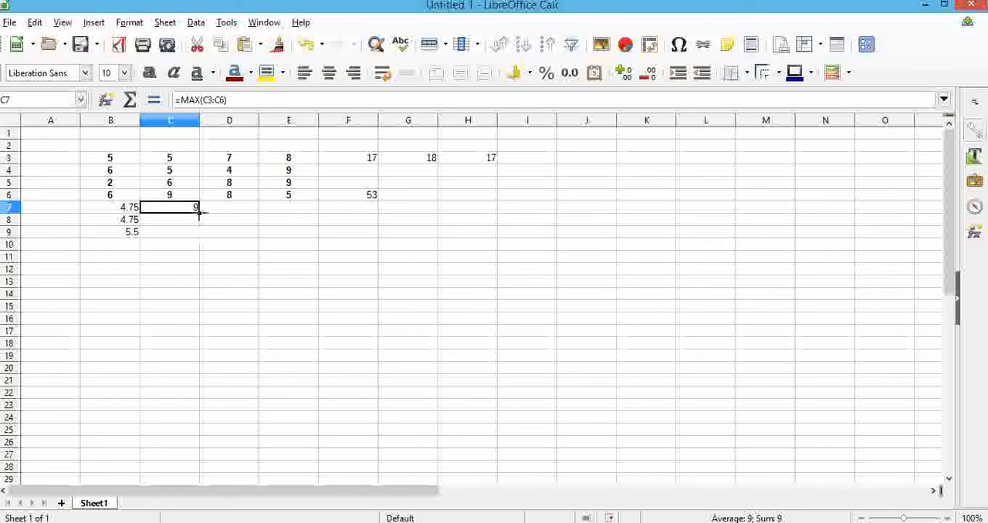
Find the smallest value of the range D3 to D6 in D7 with =MIN(D3:D6), and check the entered formula
{"action": "left_click", "coordinate": [219, 208]}
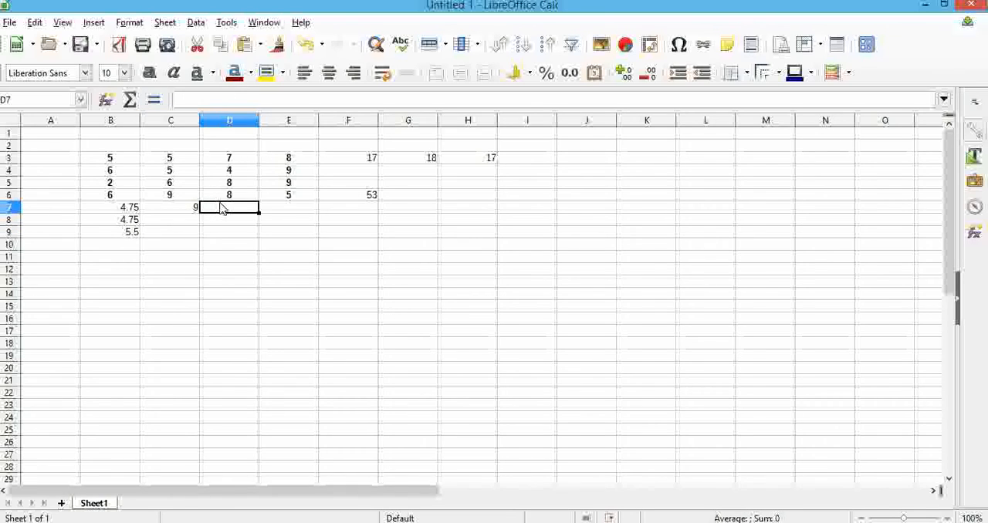
{"action": "type", "text": "=min"}
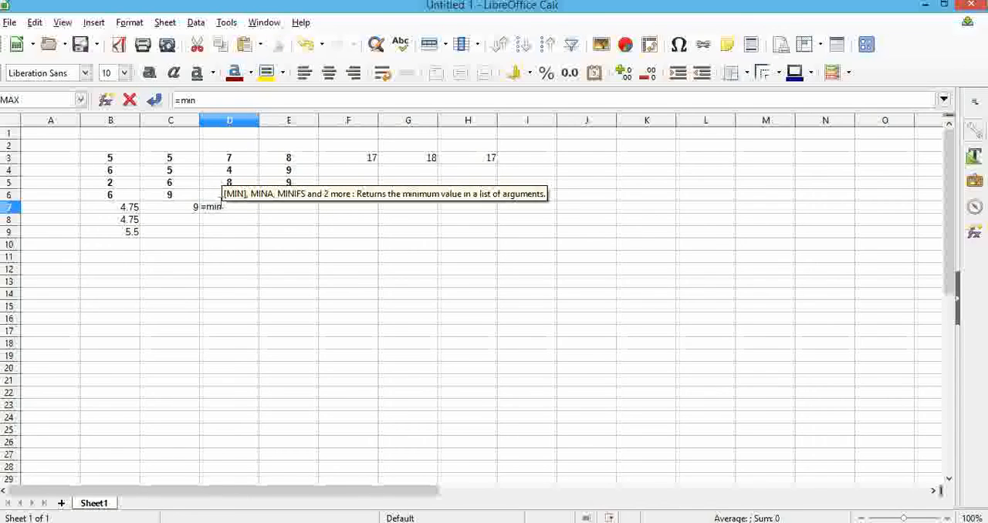
{"action": "type", "text": "("}
{"action": "left_click_drag", "start_coordinate": [230, 164], "coordinate": [232, 197]}
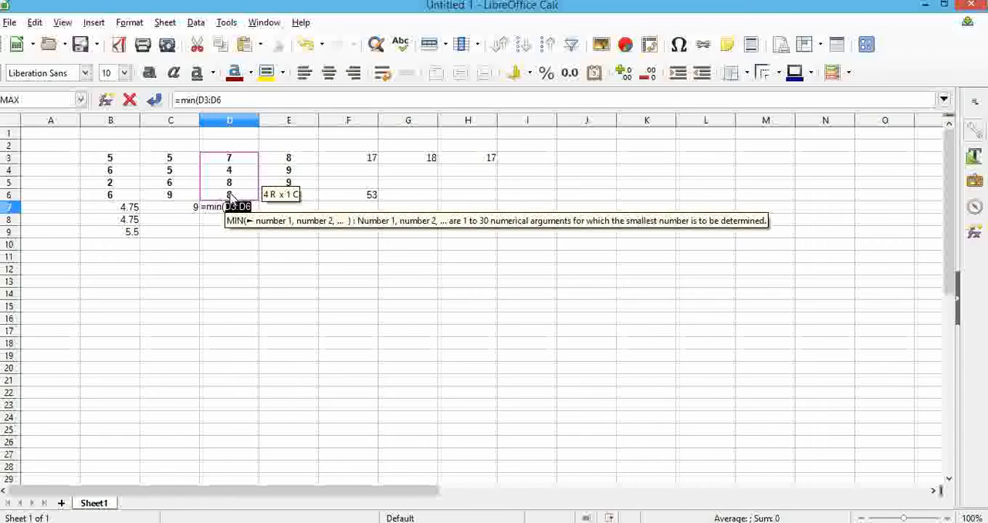
{"action": "type", "text": ")"}
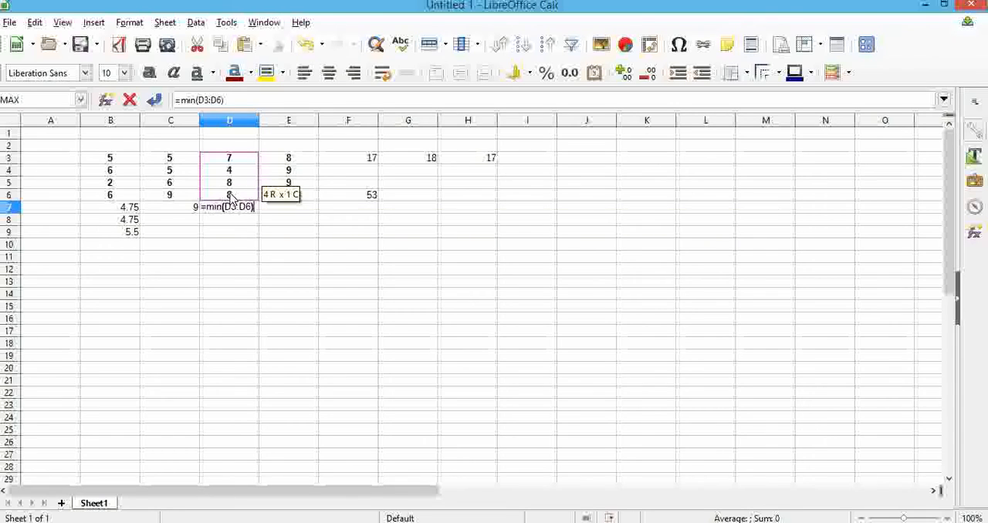
{"action": "key", "text": "Return"}
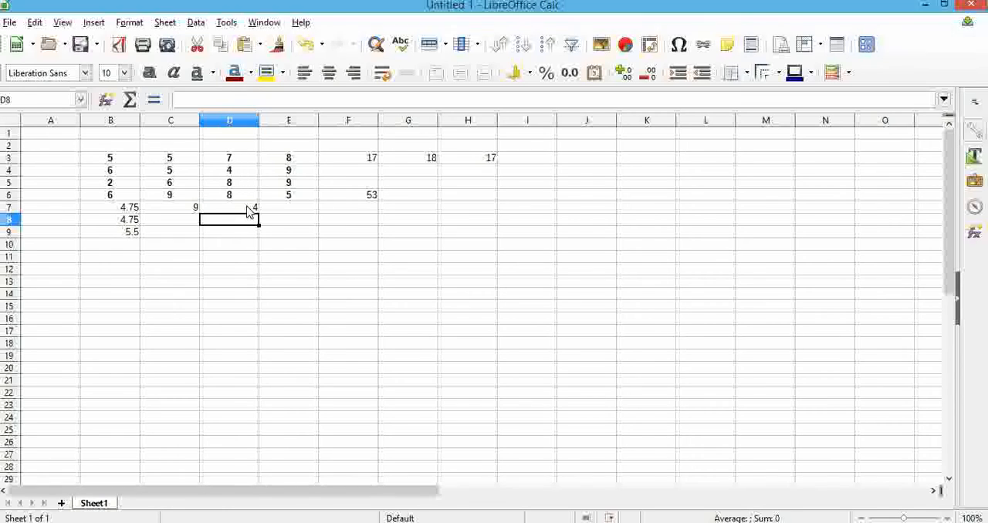
{"action": "left_click", "coordinate": [248, 213]}
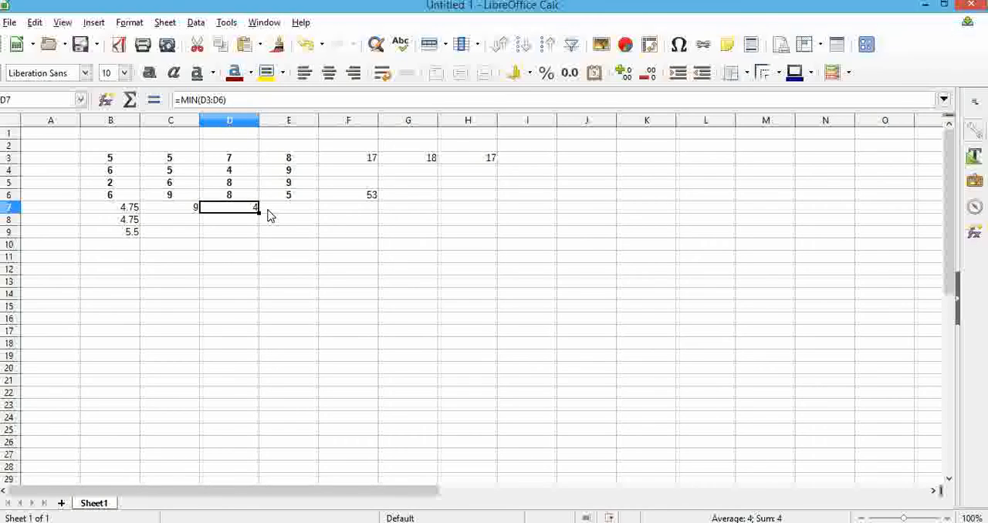
Find the larger of the individual cells C6 and C5 in C8 with the formula =MAX(C6,C5)
{"action": "left_click", "coordinate": [173, 225]}
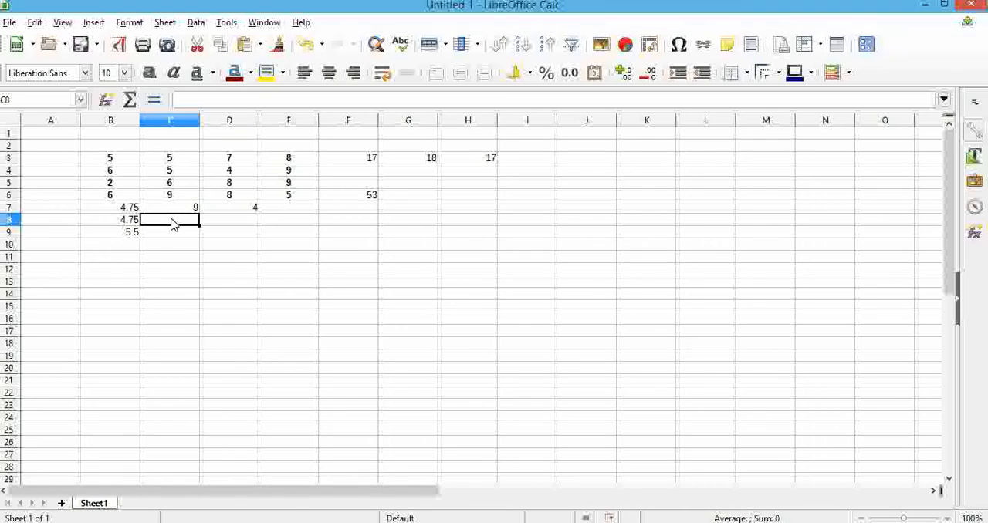
{"action": "type", "text": "=max"}
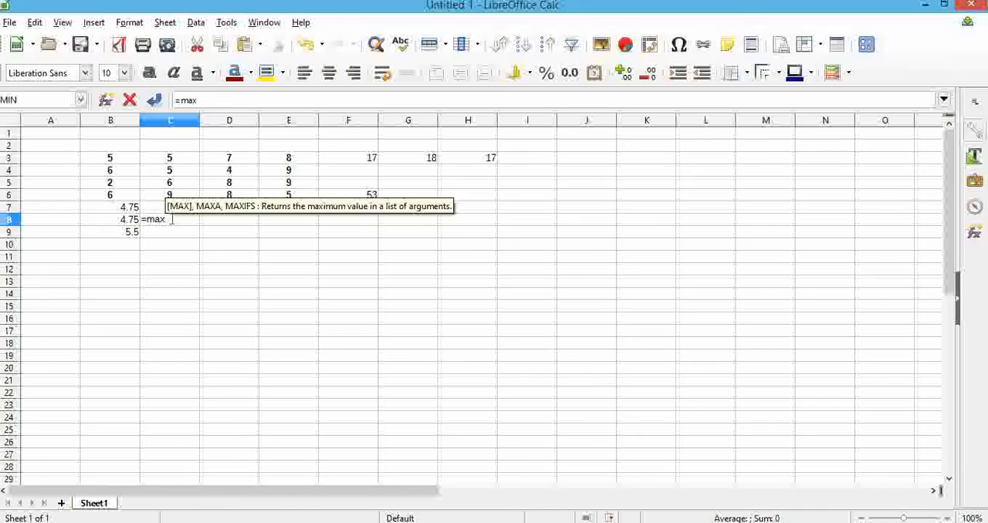
{"action": "type", "text": "("}
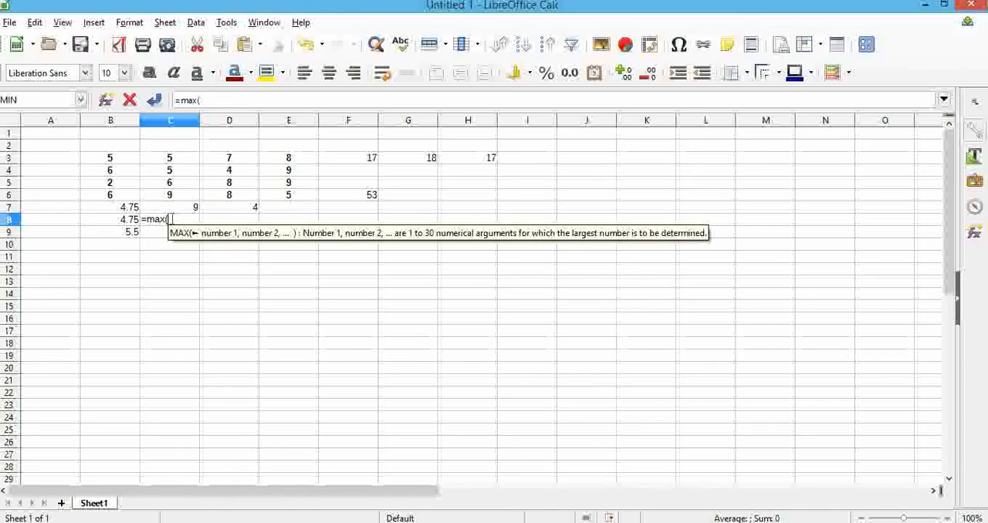
{"action": "left_click", "coordinate": [172, 194]}
{"action": "type", "text": ","}
{"action": "left_click", "coordinate": [172, 185]}
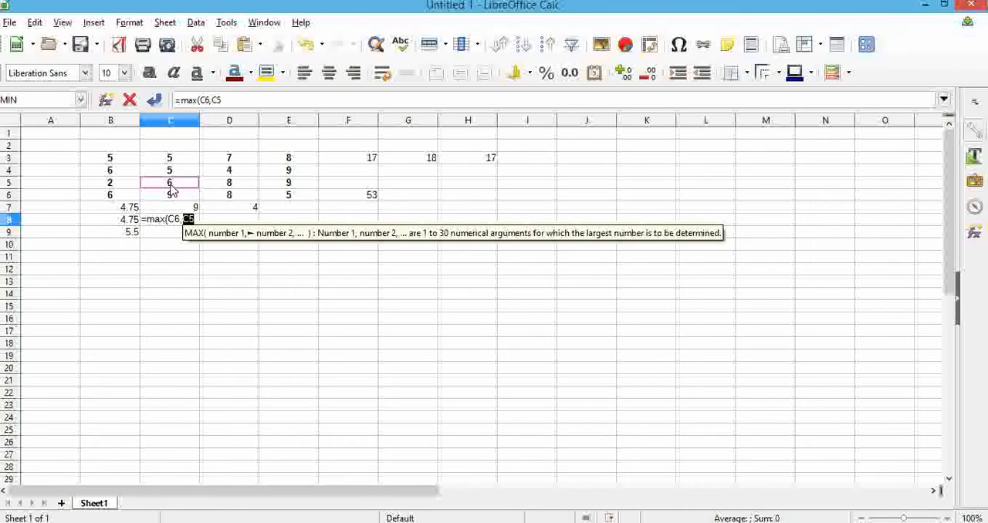
{"action": "type", "text": ")"}
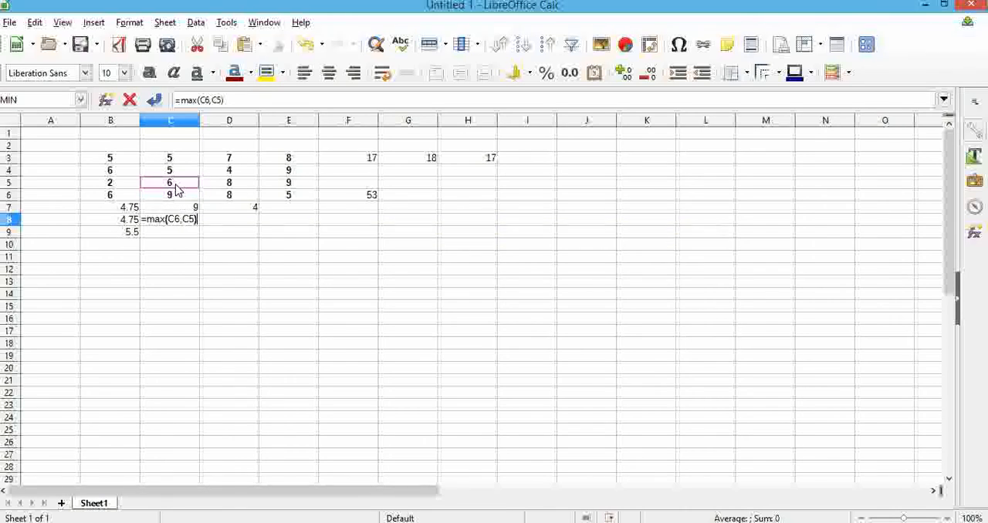
{"action": "key", "text": "Return"}
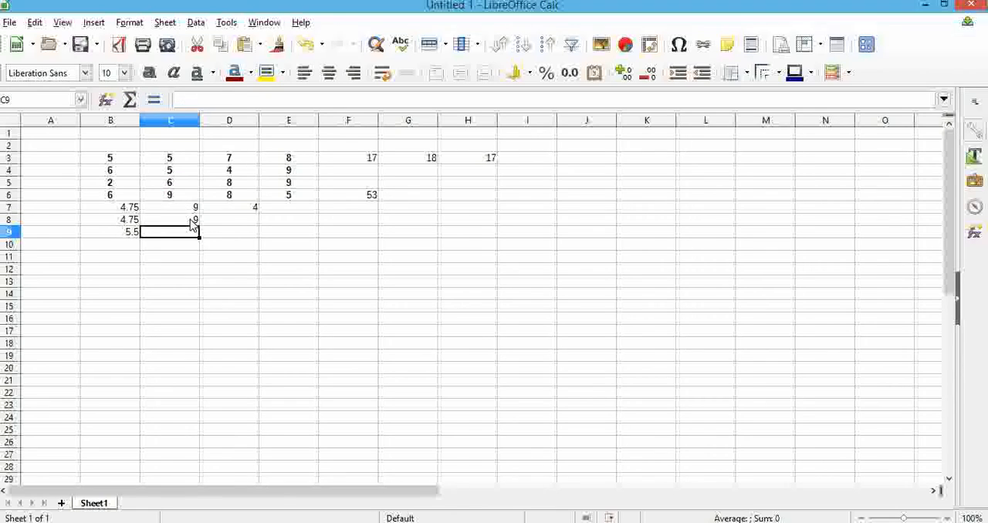
{"action": "key", "text": "Up"}
Find the smaller of the cells C6 and C5 in C9 with =MIN(C6,C5), and compare its formula with the one in C8
{"action": "left_click", "coordinate": [179, 236]}
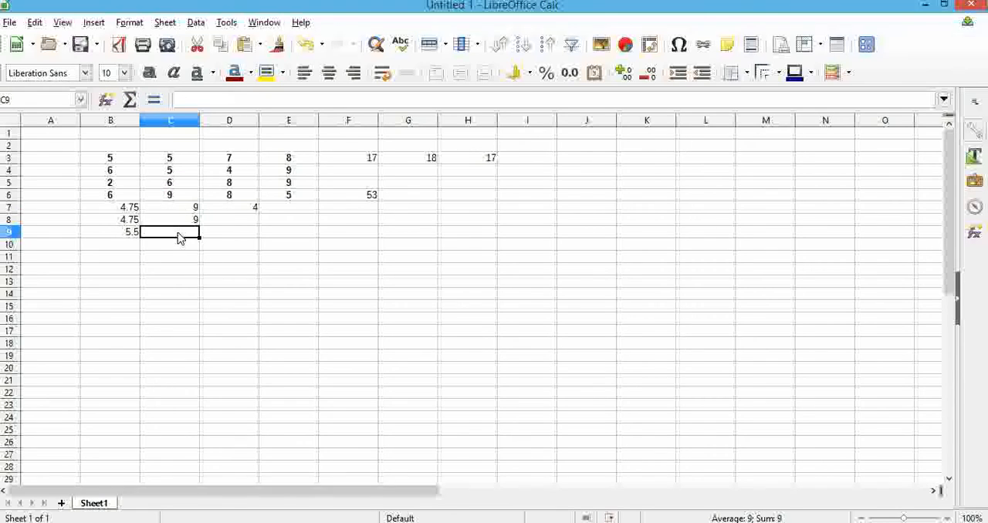
{"action": "type", "text": "=min"}
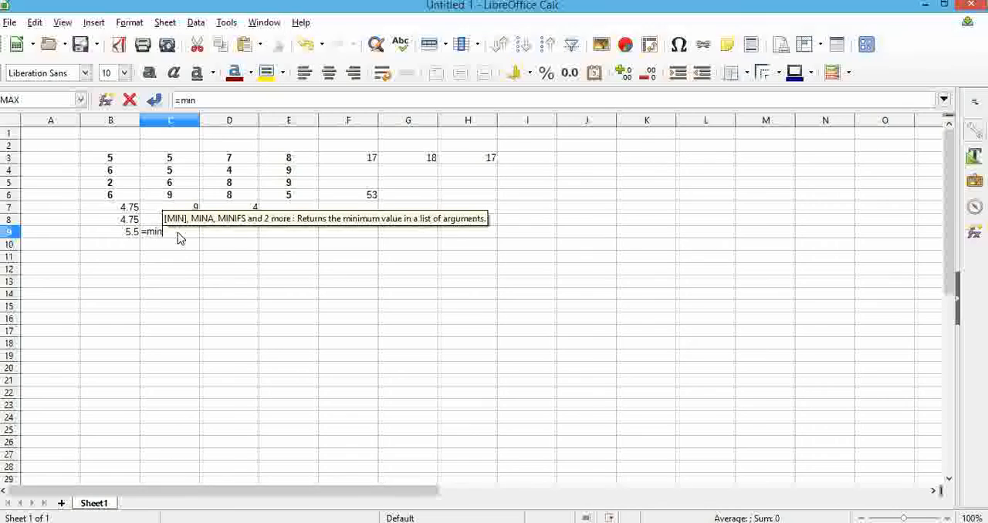
{"action": "type", "text": "(C"}
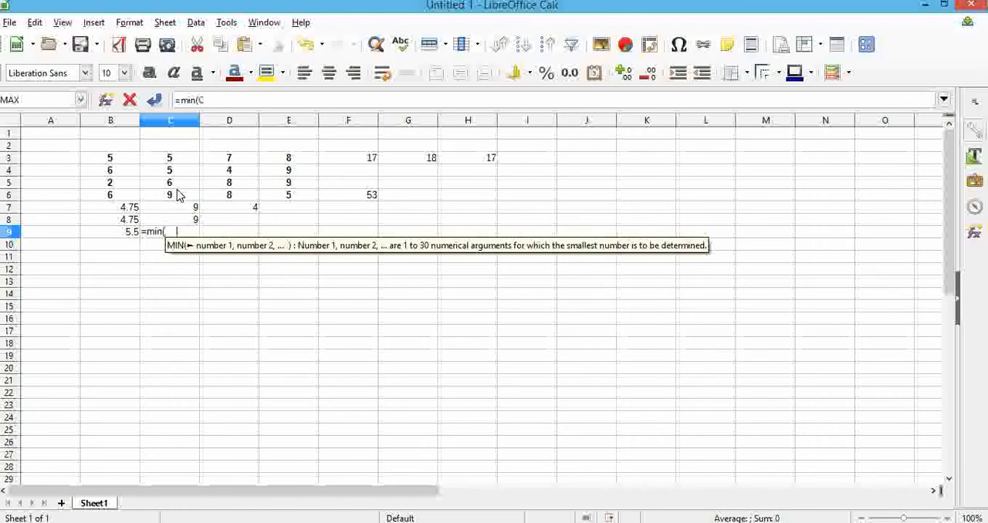
{"action": "left_click", "coordinate": [176, 195]}
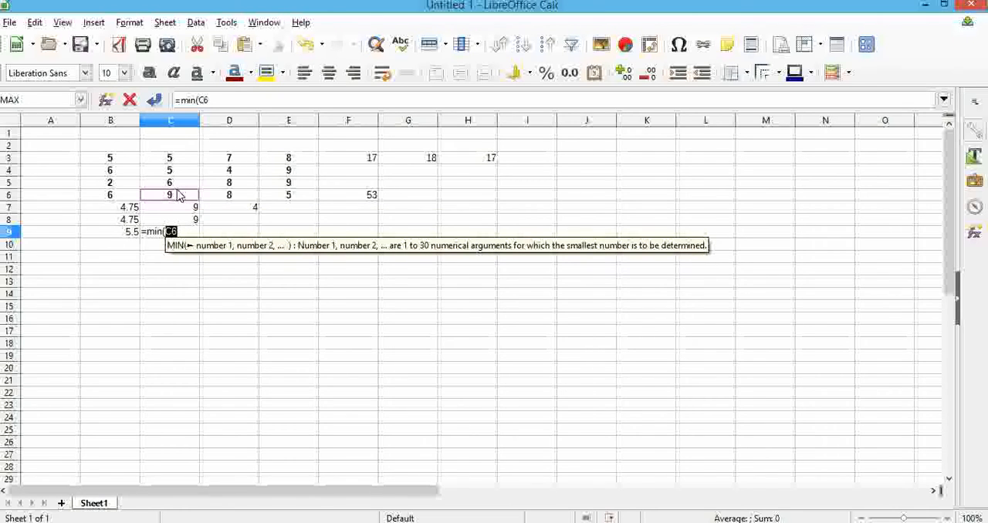
{"action": "type", "text": ","}
{"action": "left_click", "coordinate": [164, 187]}
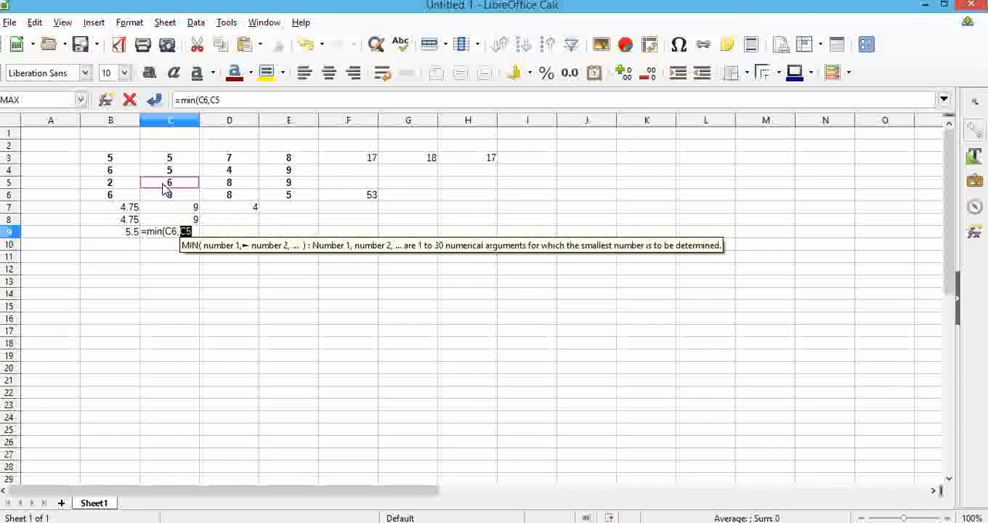
{"action": "type", "text": ")"}
{"action": "key", "text": "Return"}
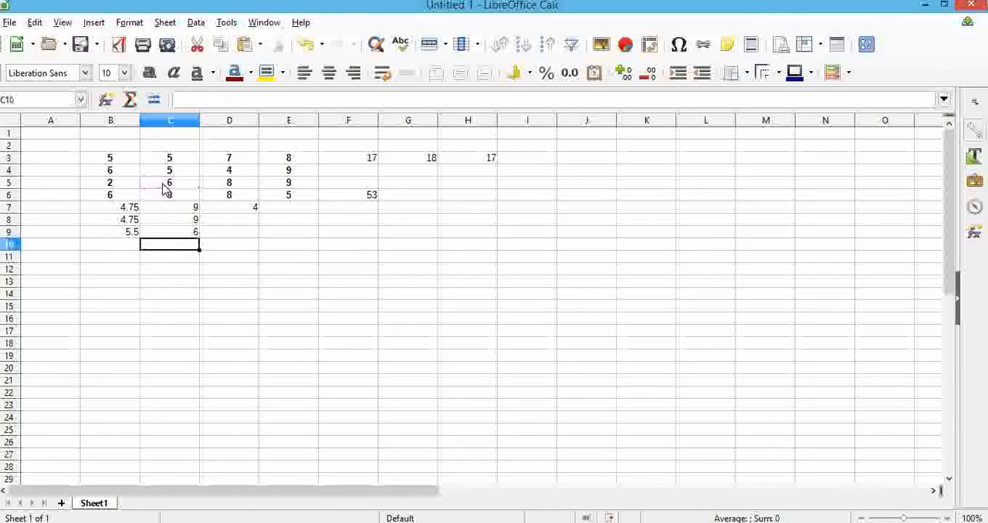
{"action": "left_click", "coordinate": [182, 232]}
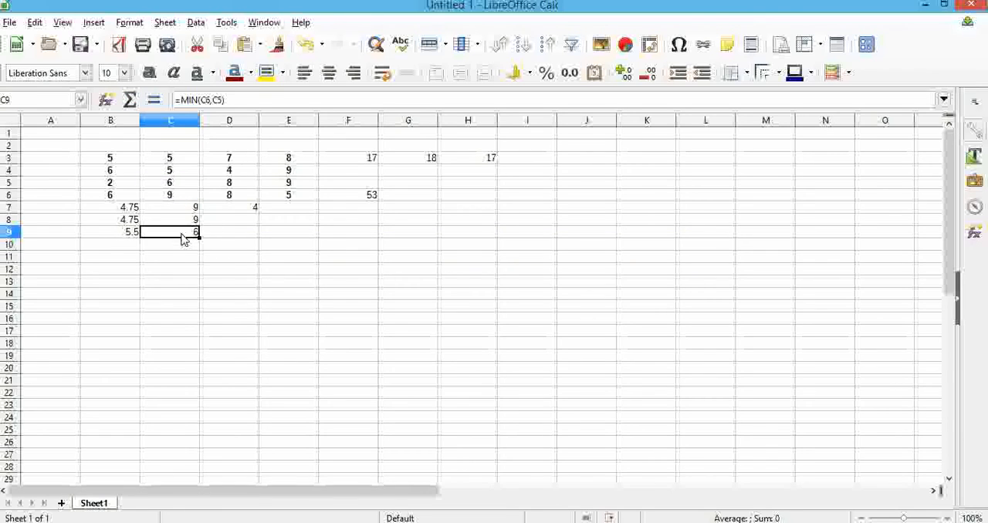
{"action": "left_click", "coordinate": [187, 220]}
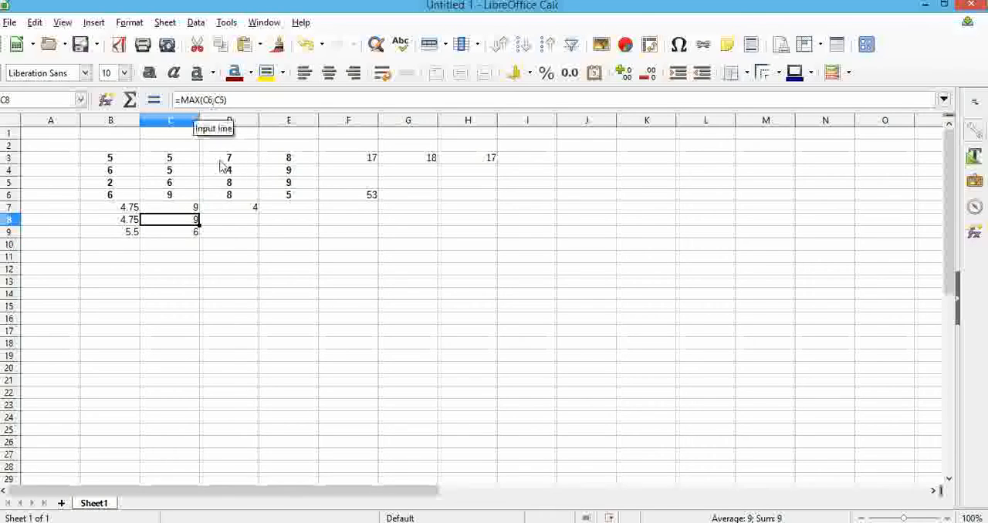
Count the numeric cells of the range E3 to E6 in E8 with =COUNT(E3:E6), and check the entered formula
{"action": "left_click", "coordinate": [298, 224]}
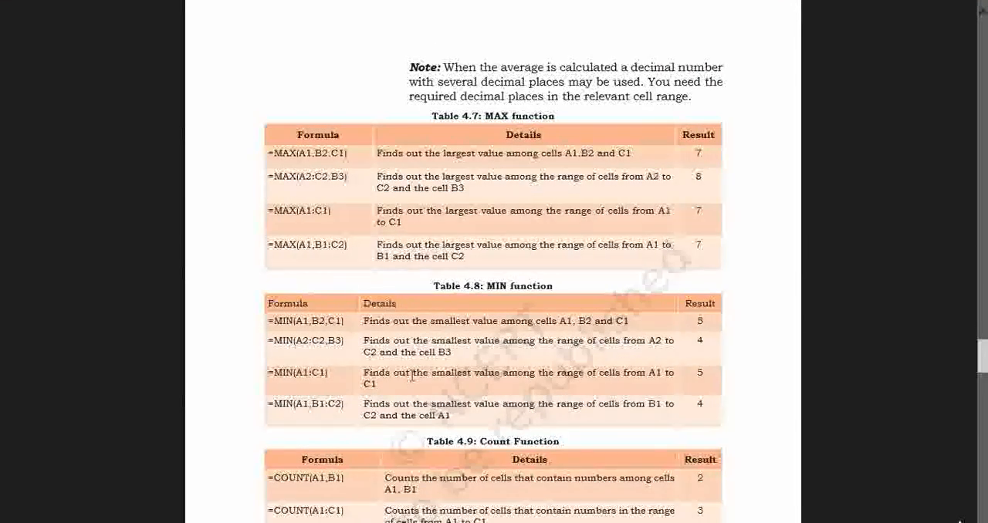
{"action": "scroll", "coordinate": [411, 373], "scroll_direction": "down", "scroll_amount": 5}
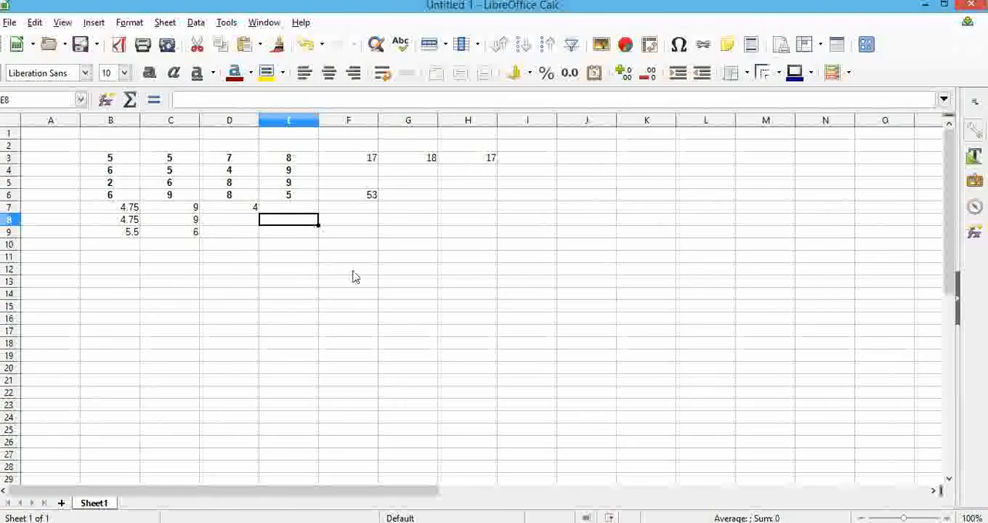
{"action": "type", "text": "="}
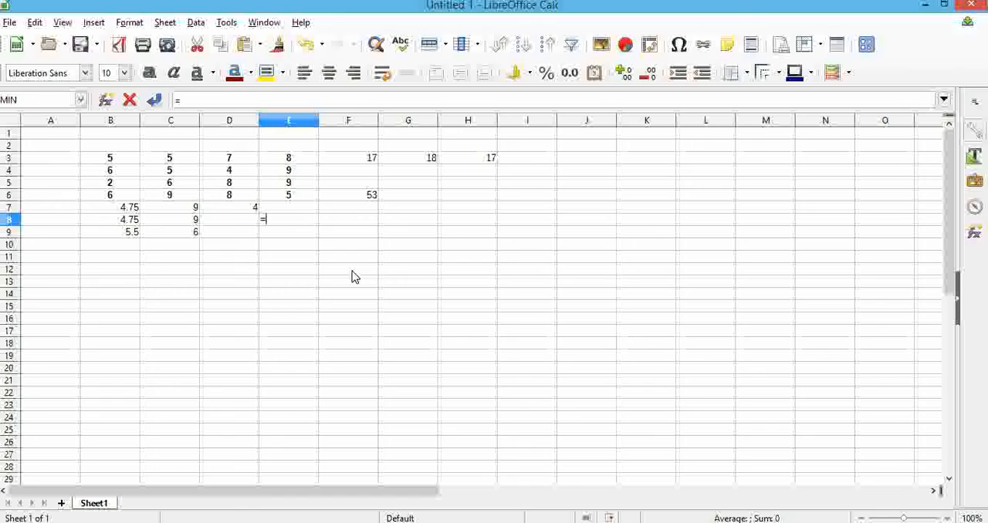
{"action": "type", "text": "count"}
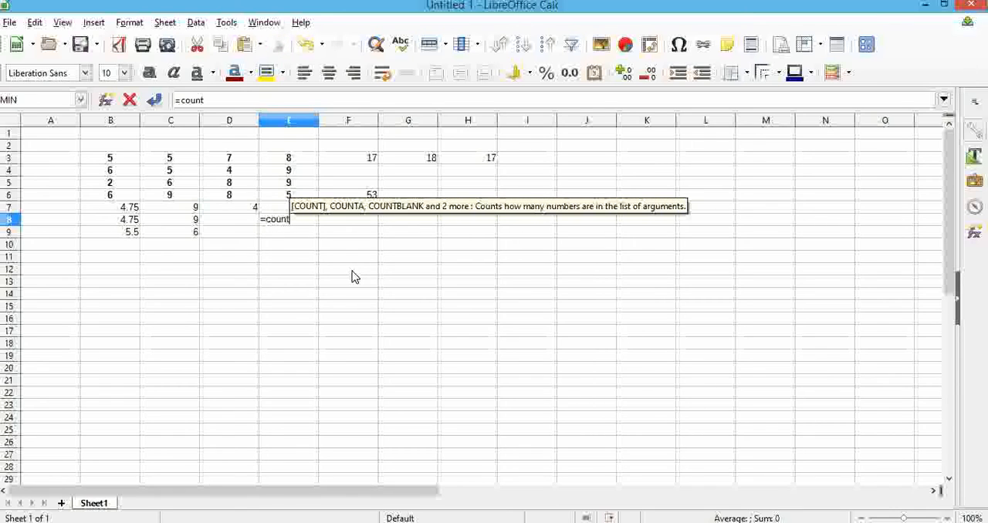
{"action": "type", "text": "("}
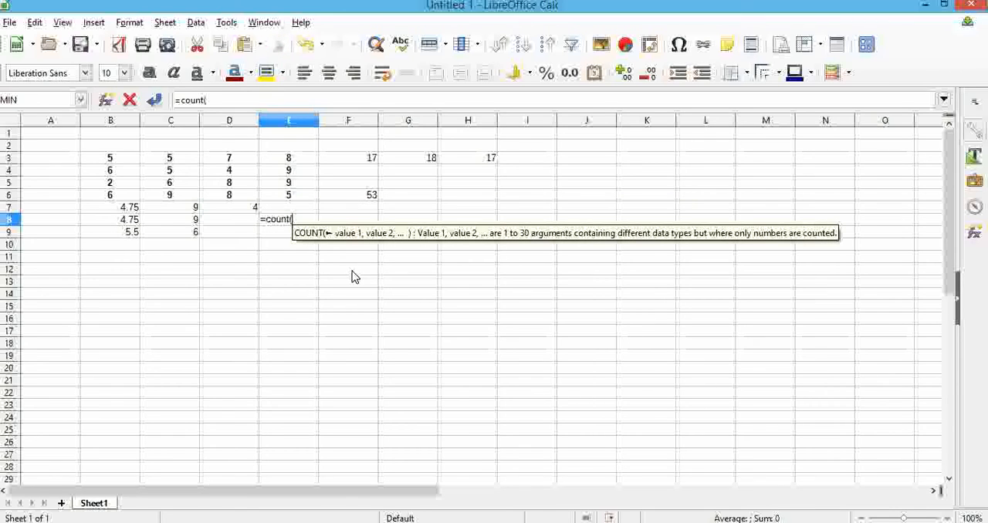
{"action": "left_click_drag", "start_coordinate": [301, 164], "coordinate": [311, 197]}
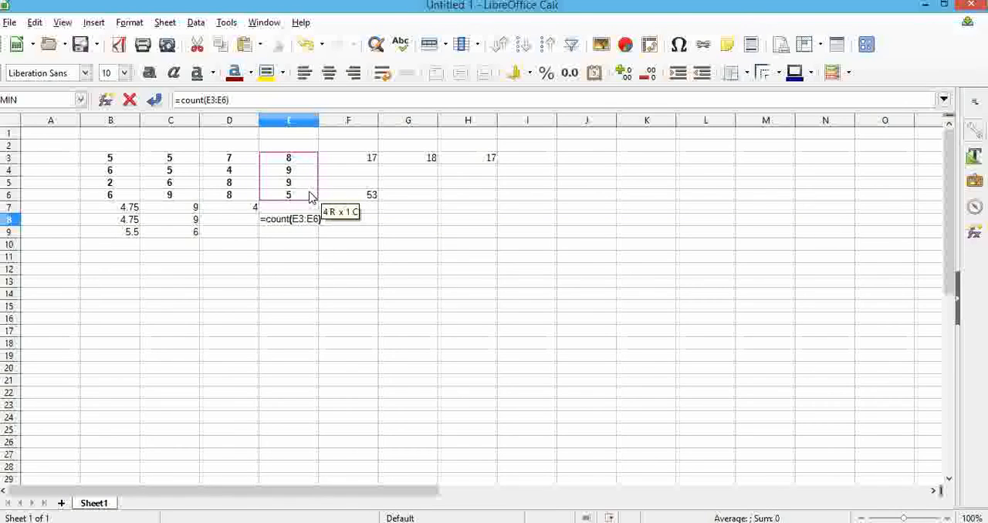
{"action": "key", "text": "Return"}
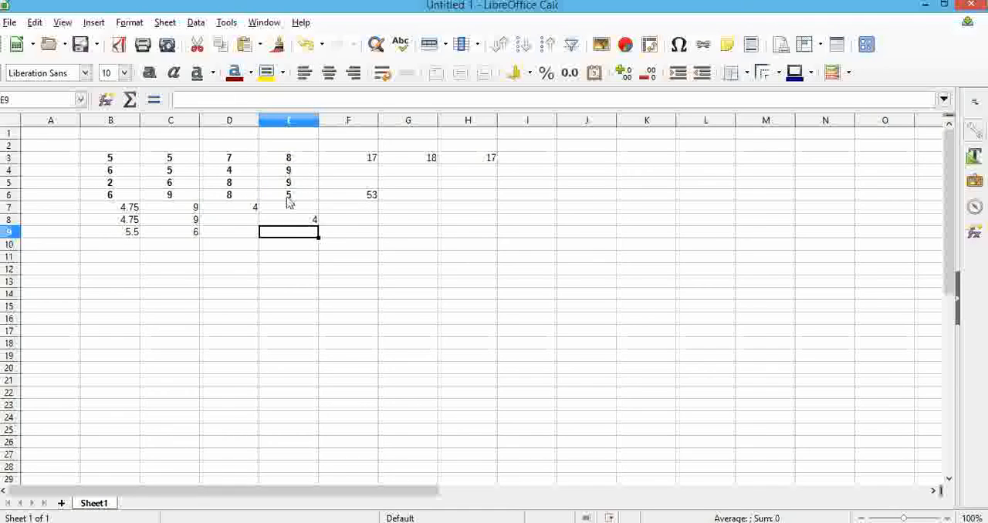
{"action": "left_click", "coordinate": [298, 220]}
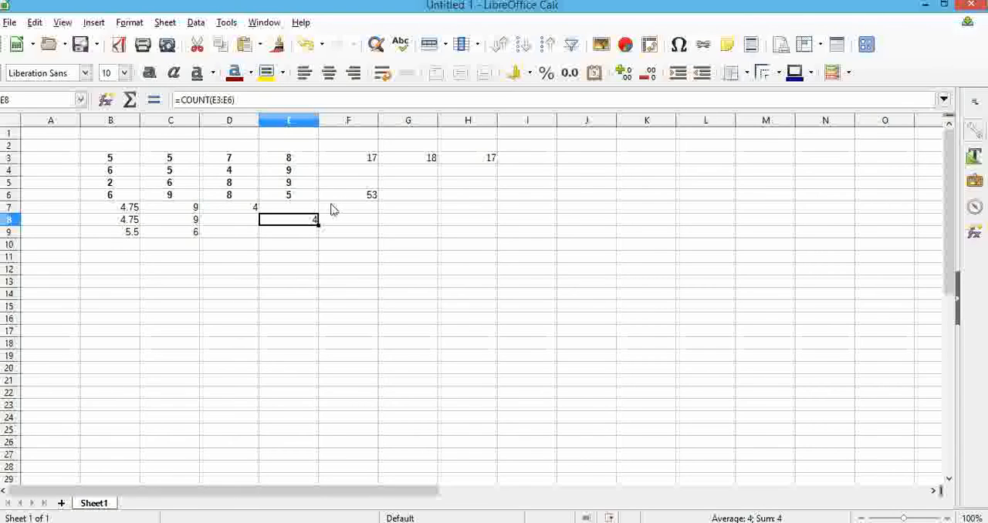
Switch to the textbook to read the Count Function table and the Let's Practice 7 questions, and return to LibreOffice Calc
{"action": "mouse_move", "coordinate": [1, 2]}
{"action": "left_click", "coordinate": [39, 19]}
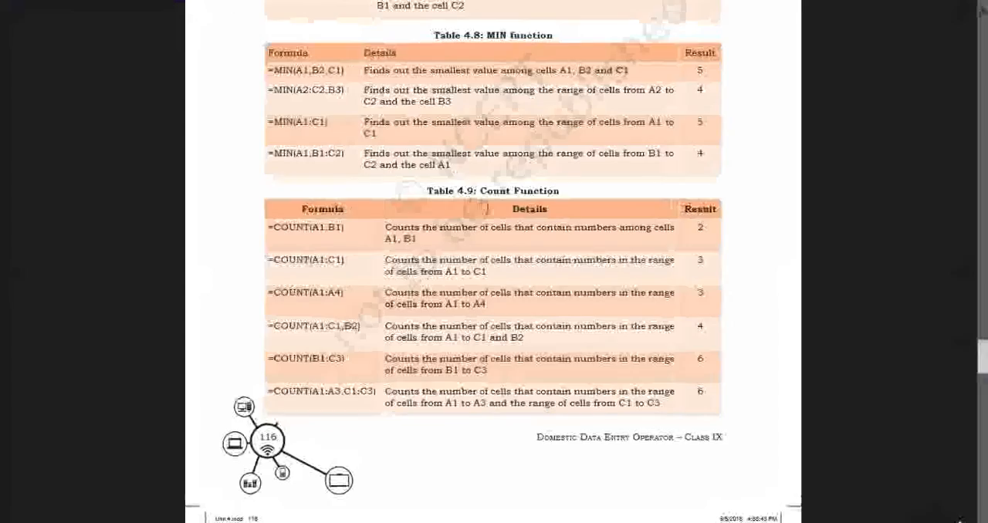
{"action": "scroll", "coordinate": [488, 209], "scroll_direction": "down", "scroll_amount": 5}
{"action": "scroll", "coordinate": [488, 208], "scroll_direction": "down", "scroll_amount": 4}
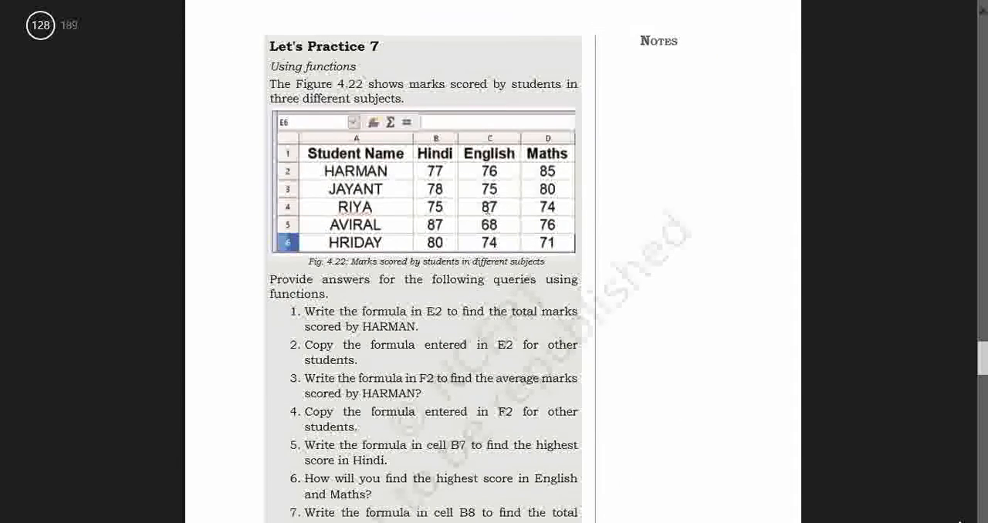
{"action": "scroll", "coordinate": [488, 209], "scroll_direction": "down", "scroll_amount": 1}
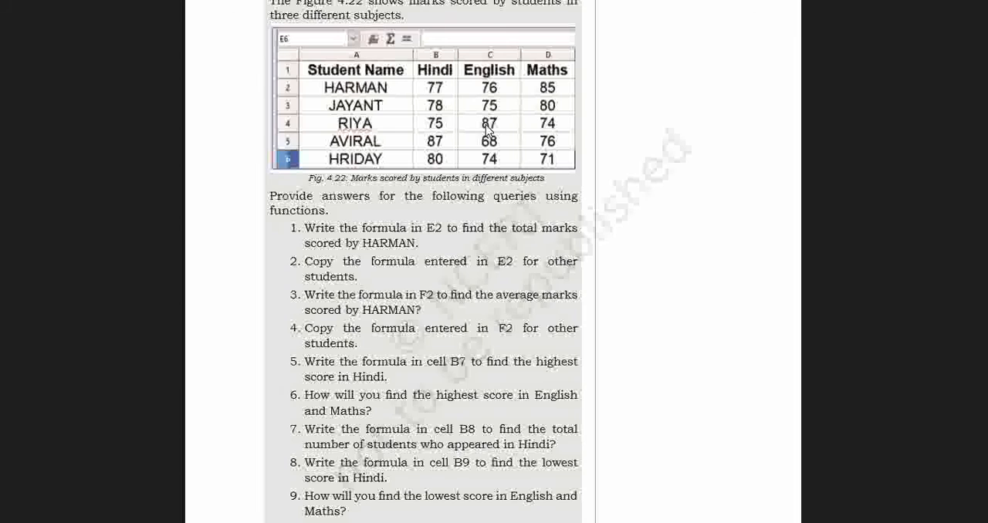
{"action": "left_click", "coordinate": [3, 3]}
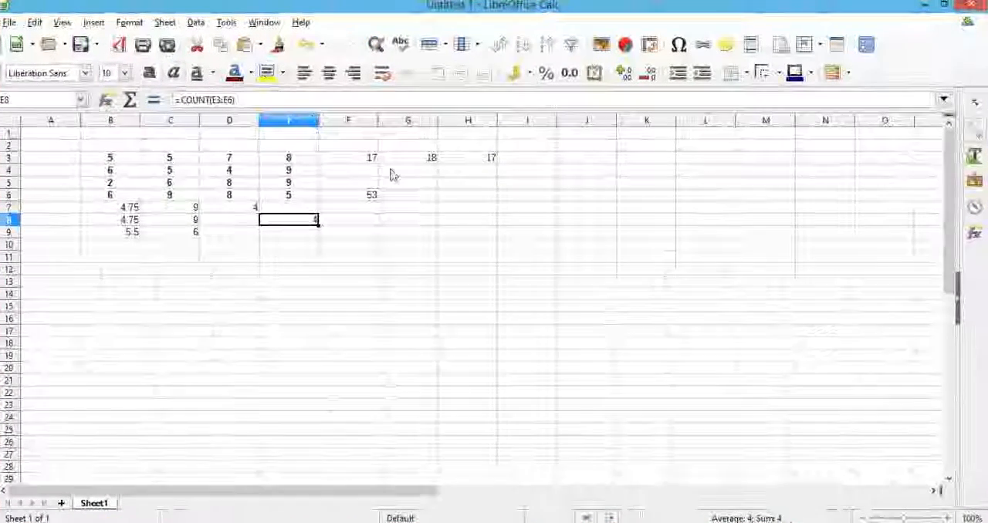
Calculate the total in H3 as a percentage of 20 in I3 with the formula =(H3/20)*100, and check the entered formula
{"action": "left_click", "coordinate": [492, 164]}
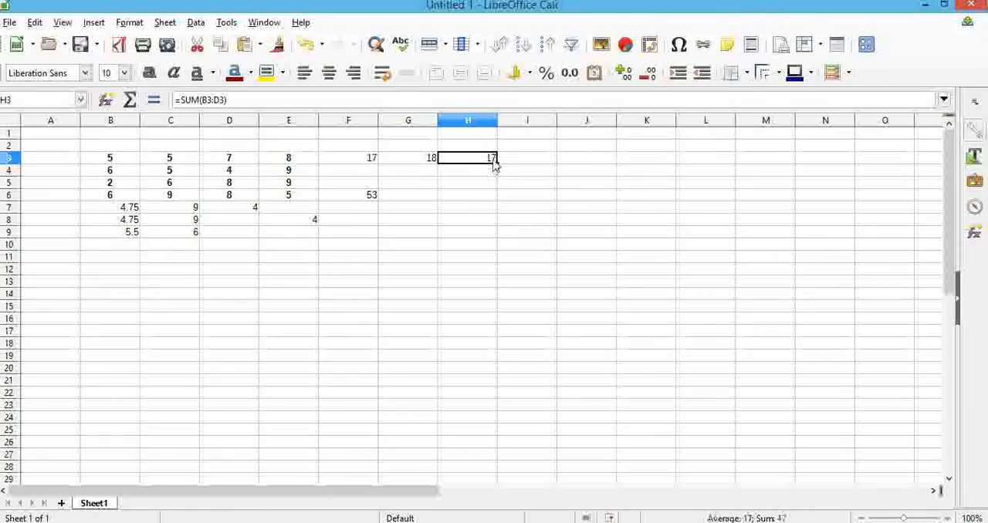
{"action": "left_click", "coordinate": [514, 162]}
{"action": "left_click", "coordinate": [489, 159]}
{"action": "left_click", "coordinate": [517, 165]}
{"action": "type", "text": "="}
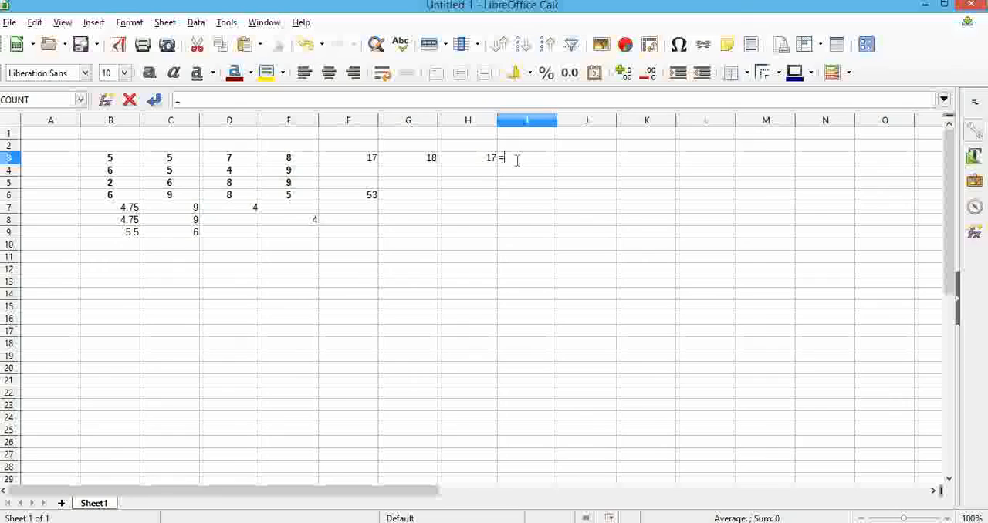
{"action": "type", "text": "("}
{"action": "left_click", "coordinate": [486, 165]}
{"action": "type", "text": "/20)"}
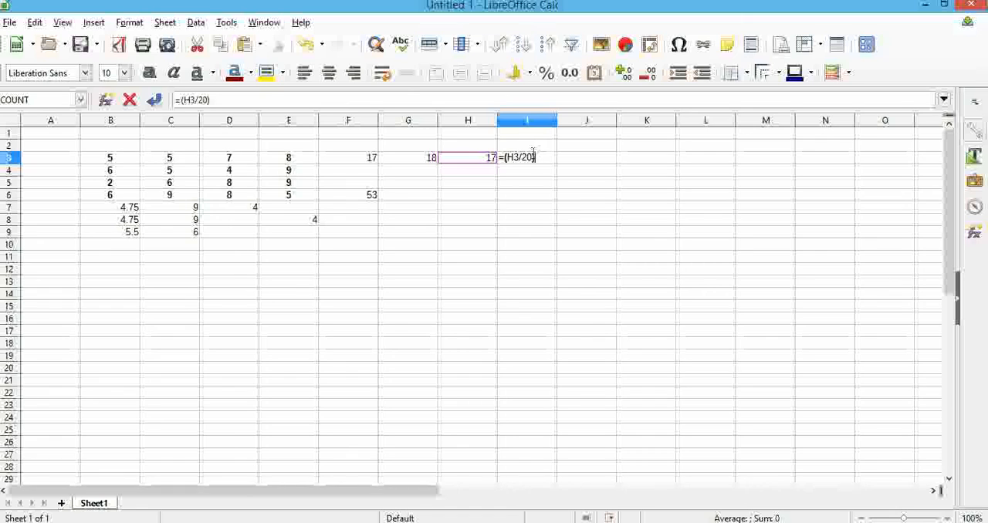
{"action": "type", "text": "*100"}
{"action": "key", "text": "Return"}
{"action": "key", "text": "Up"}
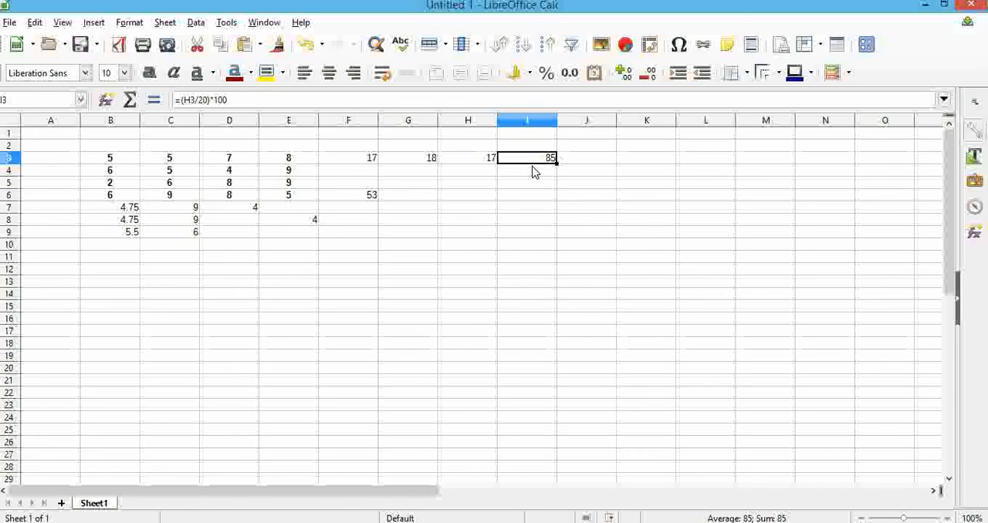
Apply the percent number format to I3 and remove the *100 multiplier from its formula
{"action": "left_click", "coordinate": [546, 72]}
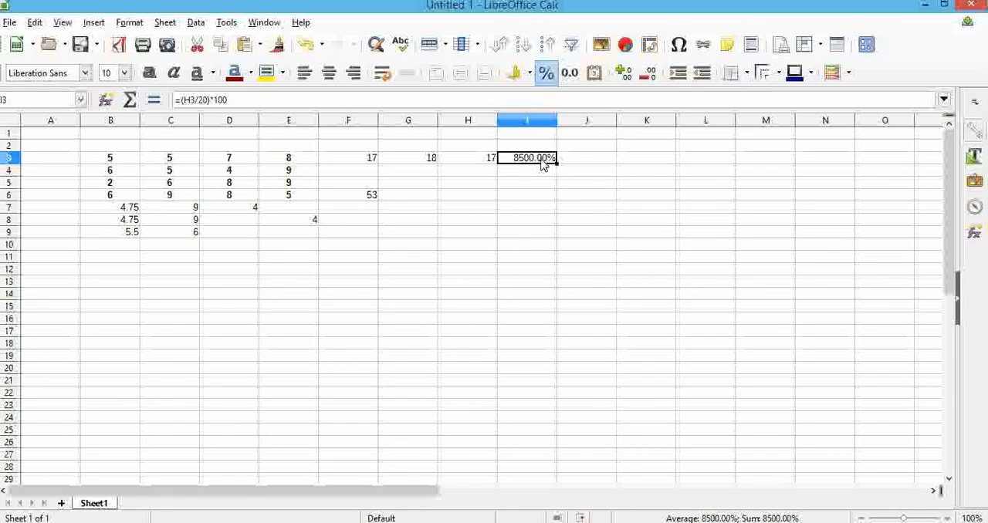
{"action": "left_click", "coordinate": [267, 100]}
{"action": "key", "text": "BackSpace"}
{"action": "key", "text": "BackSpace"}
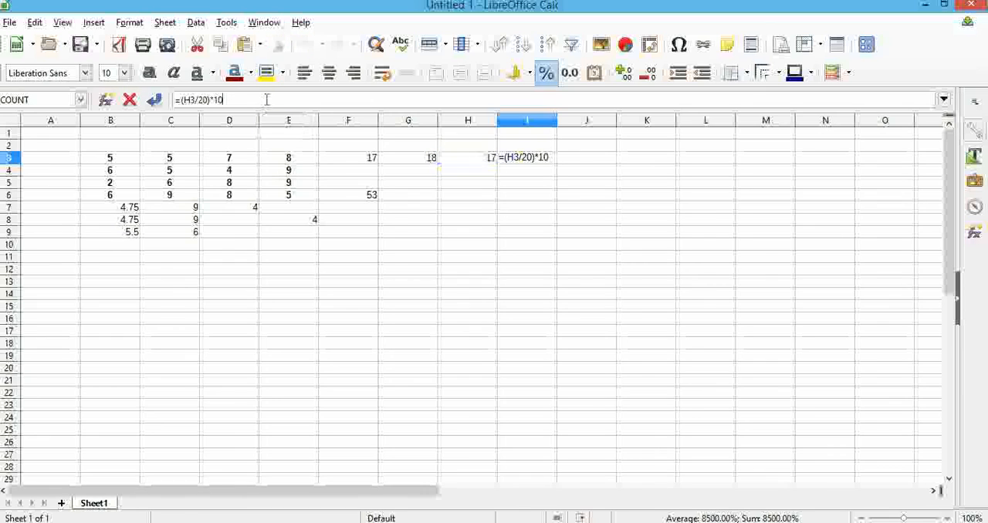
{"action": "key", "text": "BackSpace"}
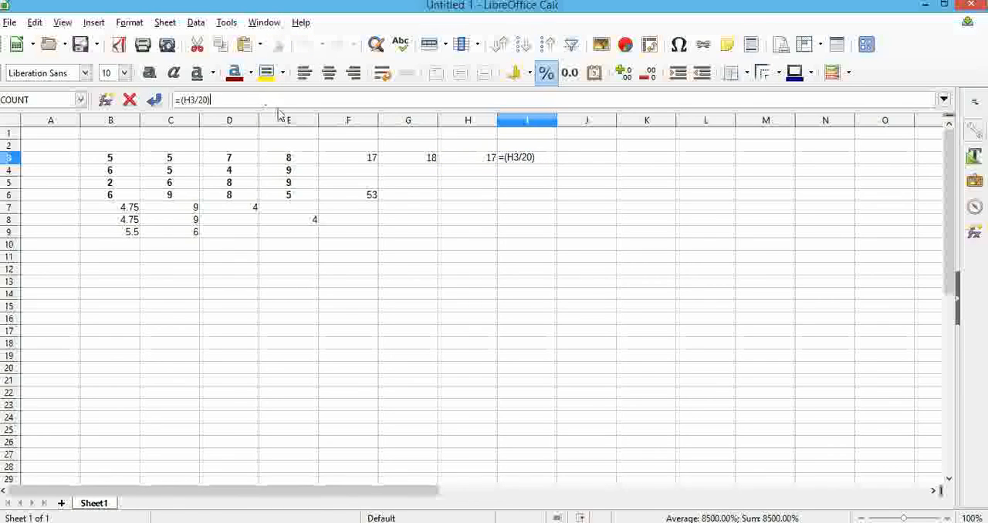
{"action": "type", "text": "4"}
{"action": "left_click", "coordinate": [539, 158]}
{"action": "left_click", "coordinate": [570, 160]}
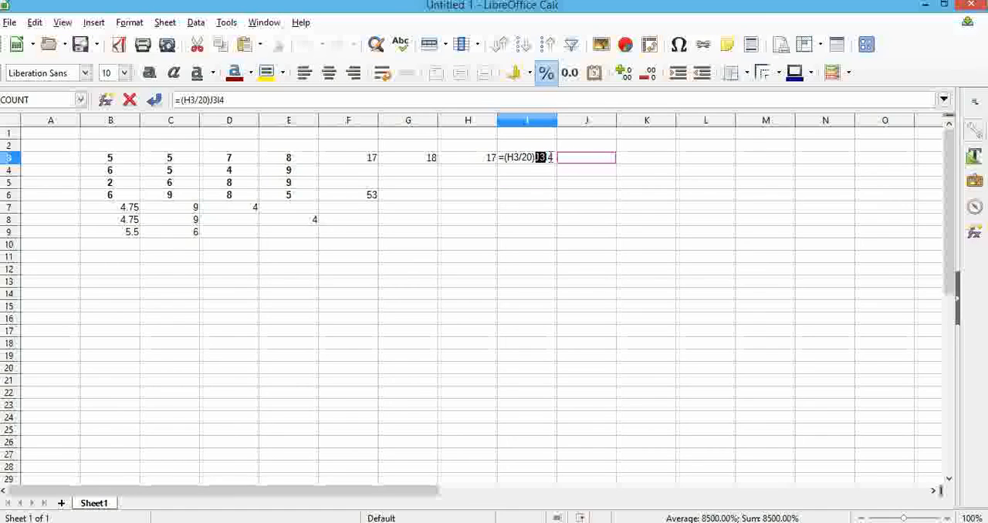
{"action": "key", "text": "BackSpace"}
{"action": "key", "text": "Left"}
{"action": "key", "text": "Left"}
{"action": "key", "text": "Left"}
{"action": "key", "text": "Left"}
{"action": "key", "text": "Left"}
{"action": "key", "text": "Left"}
{"action": "key", "text": "BackSpace"}
{"action": "key", "text": "BackSpace"}
{"action": "left_click", "coordinate": [541, 170]}
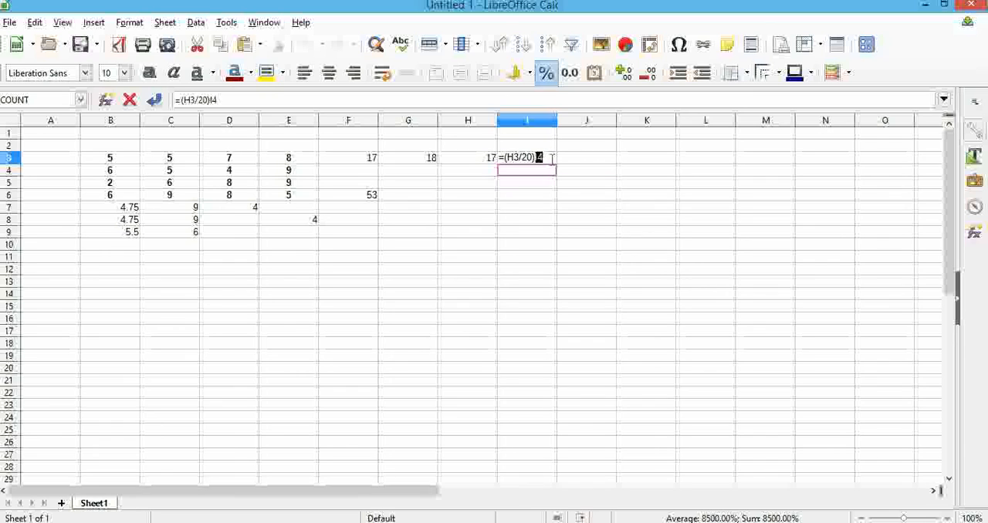
{"action": "left_click", "coordinate": [550, 159]}
{"action": "left_click", "coordinate": [546, 78]}
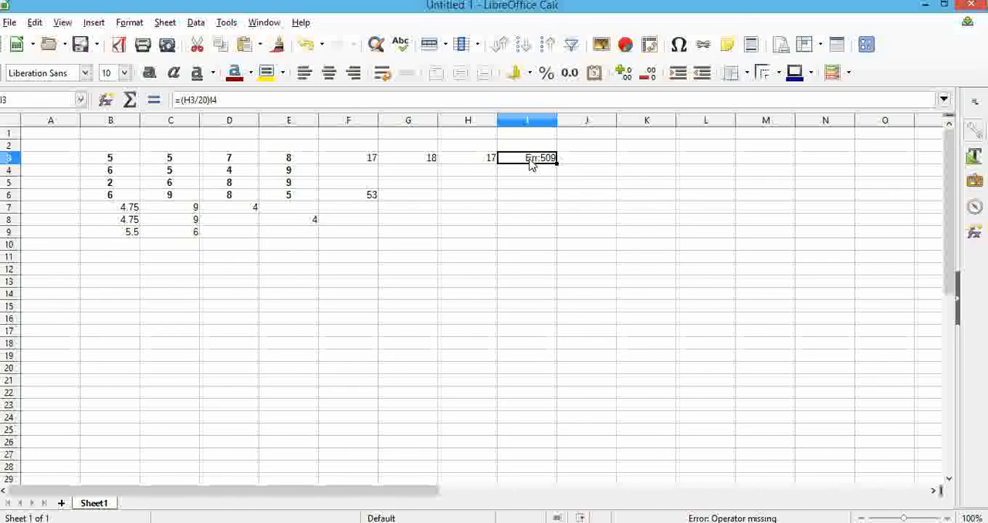
Correct the formula in I3 to =(H3/20) by removing the stray I4 reference, and format the cell as a percentage
{"action": "left_click", "coordinate": [273, 100]}
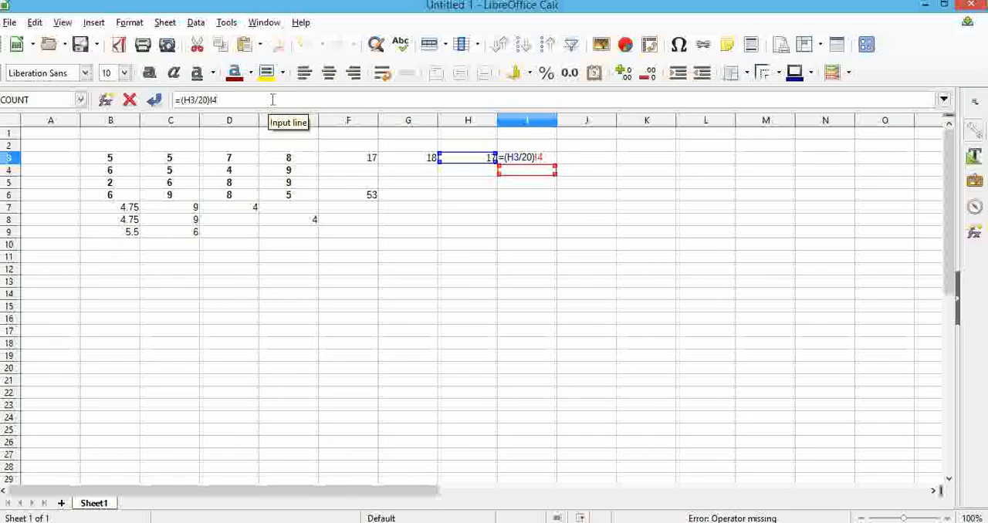
{"action": "key", "text": "BackSpace"}
{"action": "key", "text": "BackSpace"}
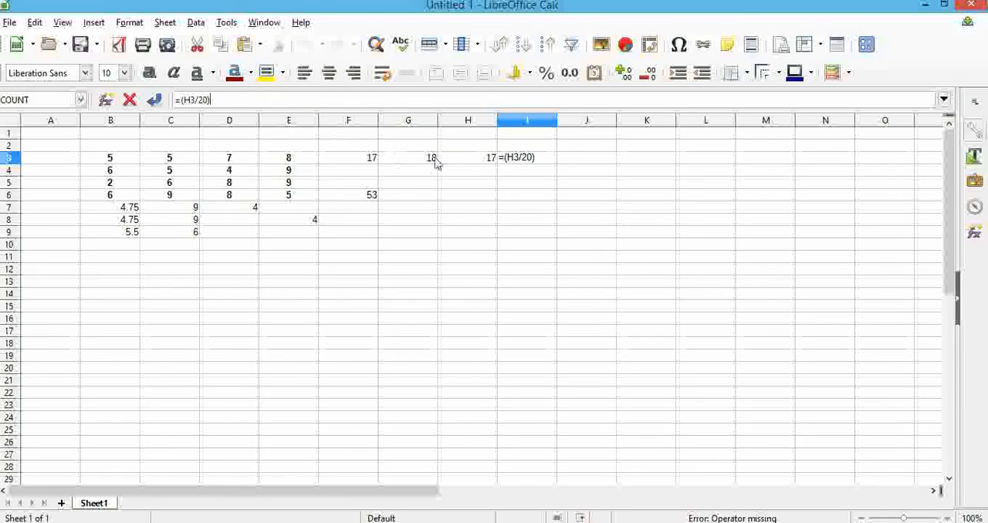
{"action": "left_click", "coordinate": [538, 158]}
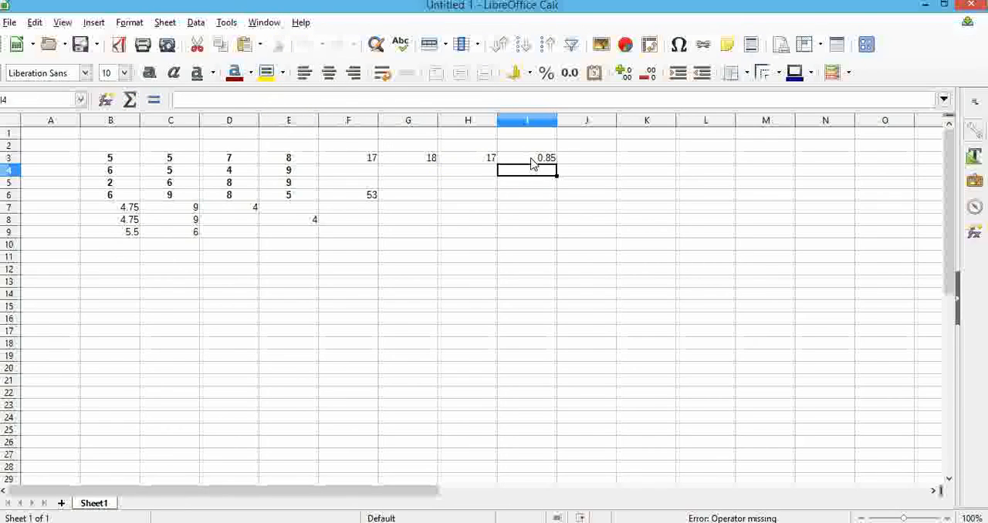
{"action": "left_click", "coordinate": [547, 73]}
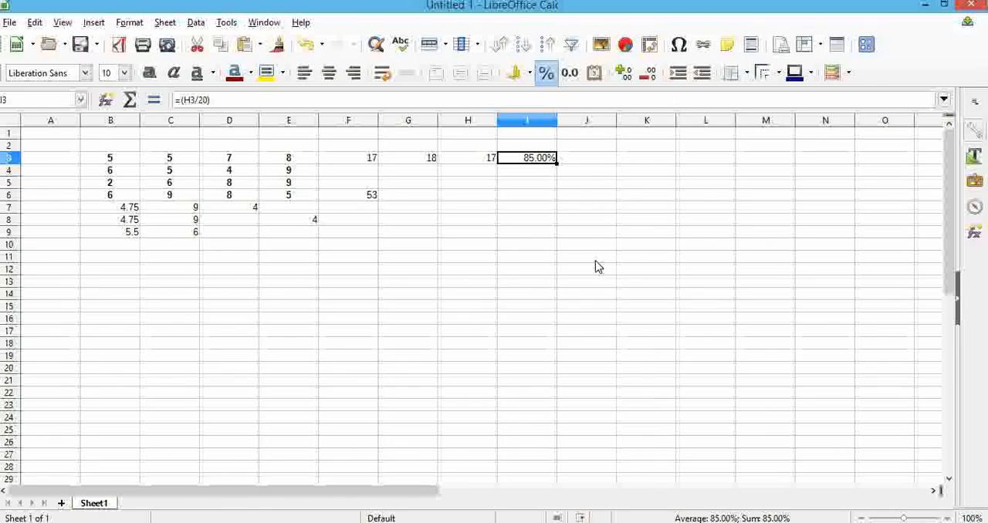